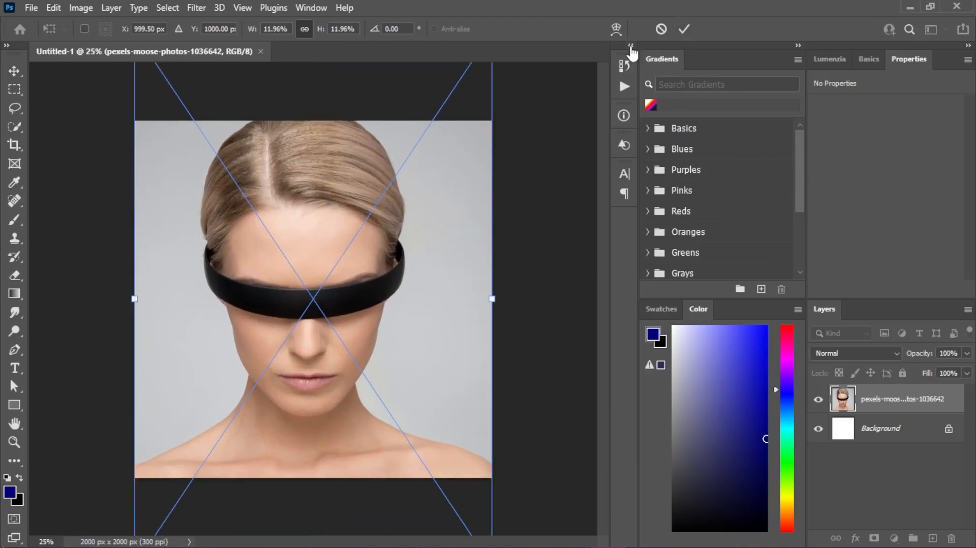
# - Commit the portrait placement and add a Gradient Map adjustment layer above it using the Foreground to Background preset from Basics
pyautogui.click(683, 29)
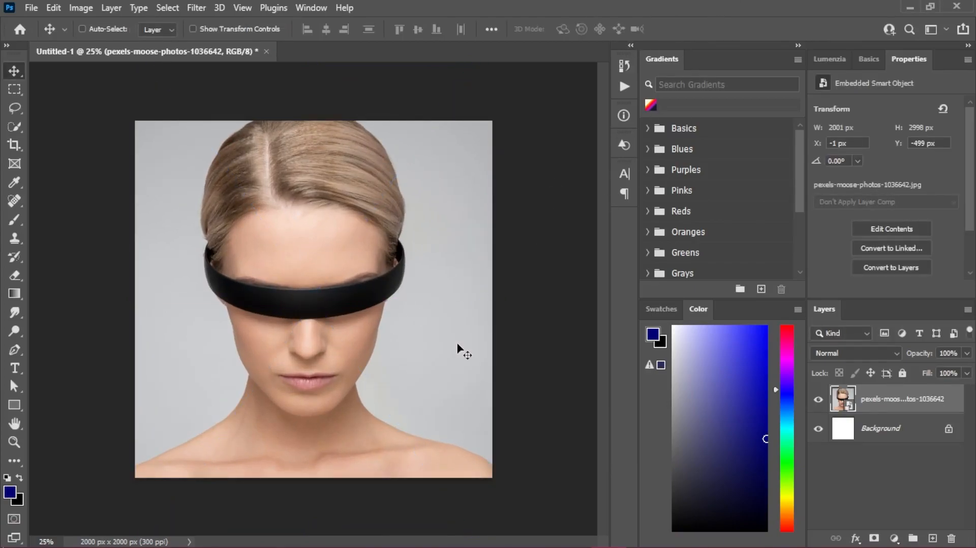
pyautogui.click(893, 538)
pyautogui.click(897, 514)
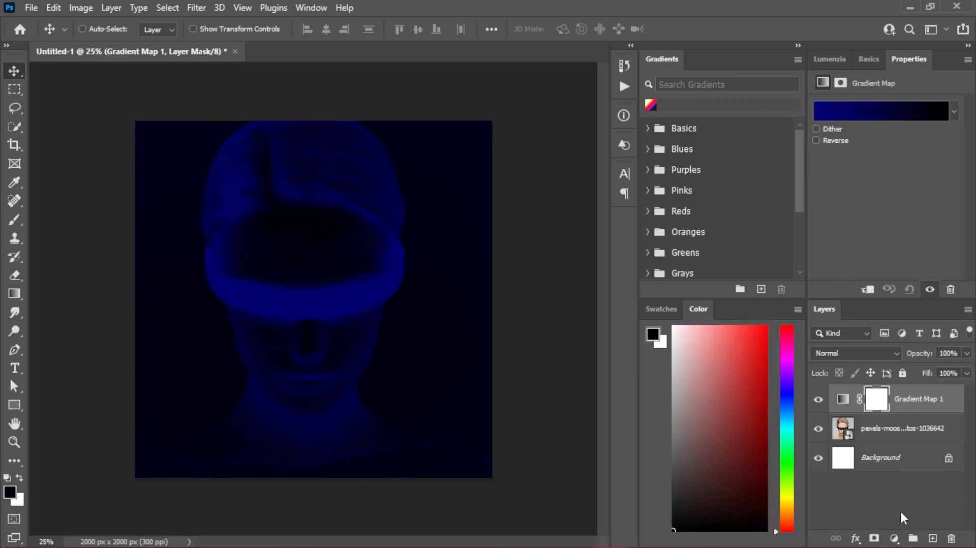
pyautogui.click(853, 116)
pyautogui.click(373, 82)
pyautogui.click(359, 104)
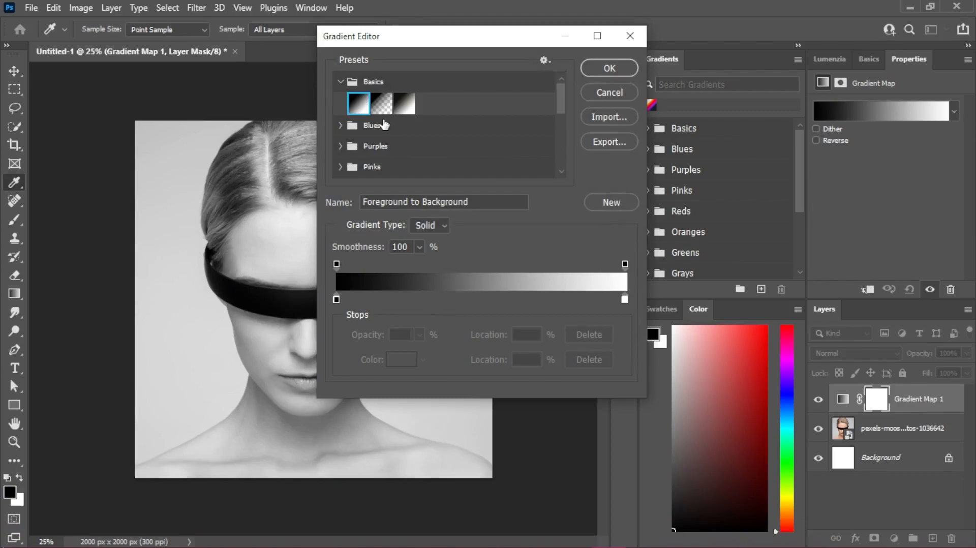
# - Swap the gradient's two colour stops so white sits at 0% and black at 100%
pyautogui.moveTo(336, 299); pyautogui.dragTo(556, 299)
pyautogui.moveTo(624, 299); pyautogui.dragTo(334, 299)
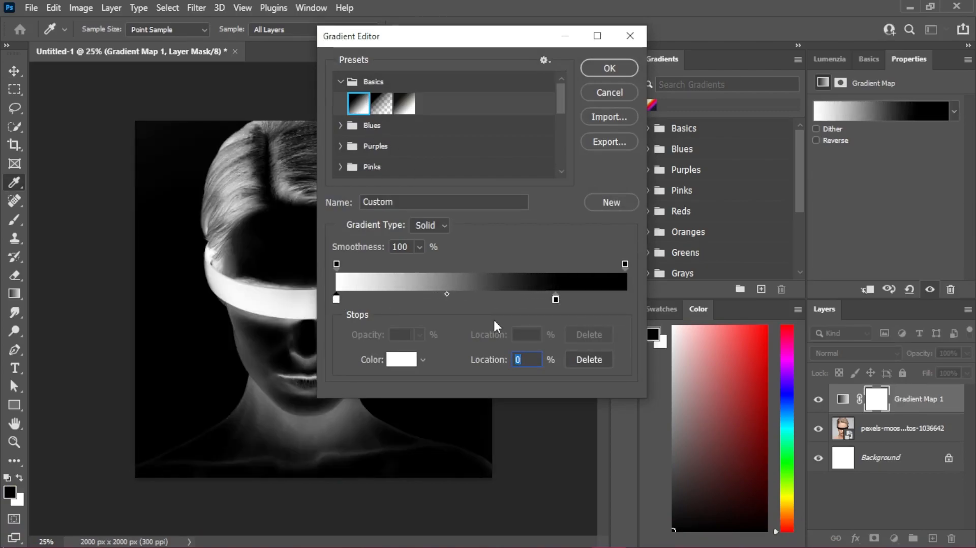
pyautogui.moveTo(556, 299); pyautogui.dragTo(625, 299)
# - Set the black end stop's colour to dark navy 16162d
pyautogui.click(401, 359)
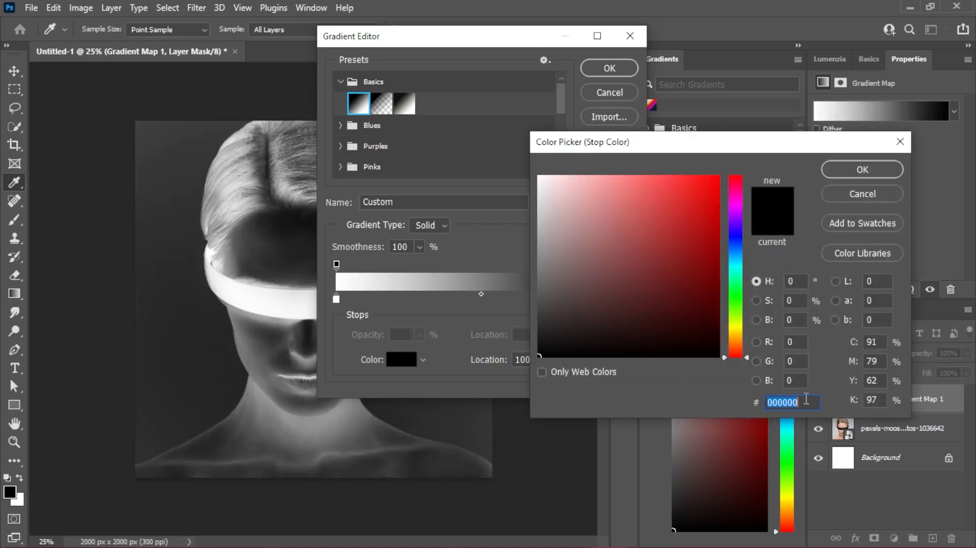
pyautogui.write('16')
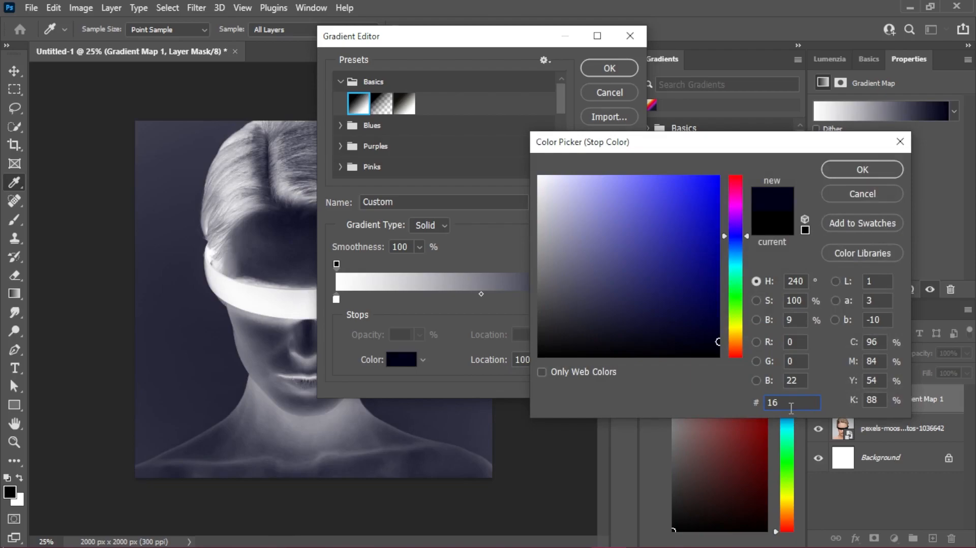
pyautogui.write('162')
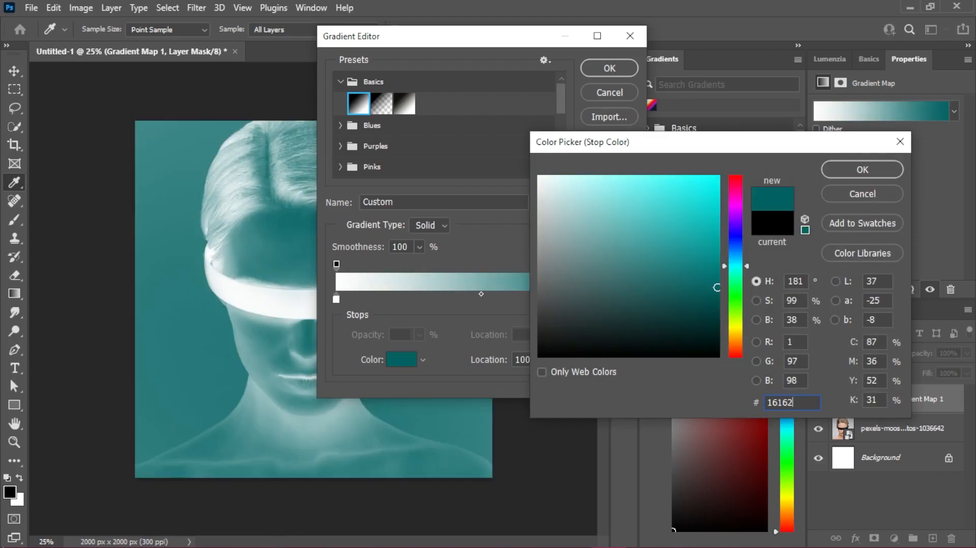
pyautogui.write('3')
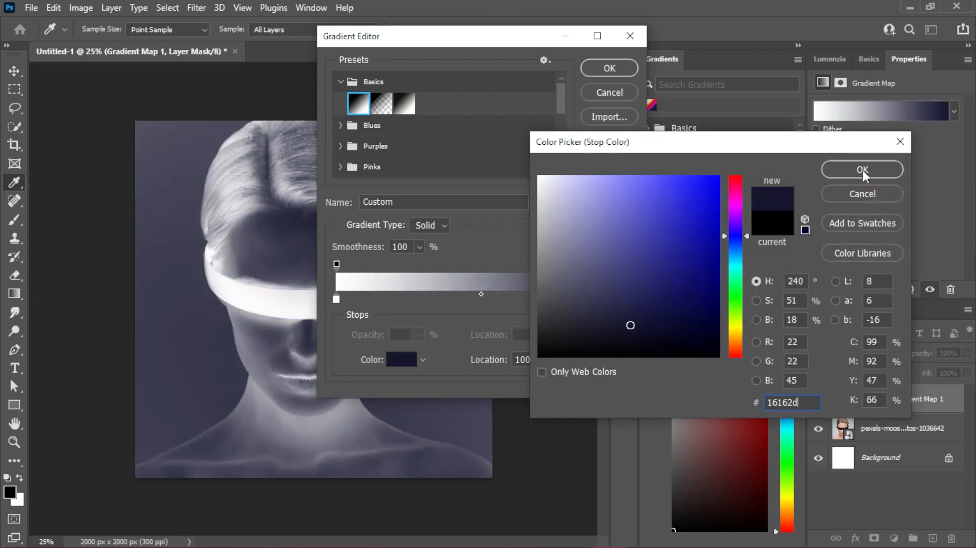
pyautogui.click(860, 172)
# - Duplicate the navy stop at 64% and set the copy's colour to magenta bc28c0
pyautogui.moveTo(625, 299); pyautogui.dragTo(520, 299)
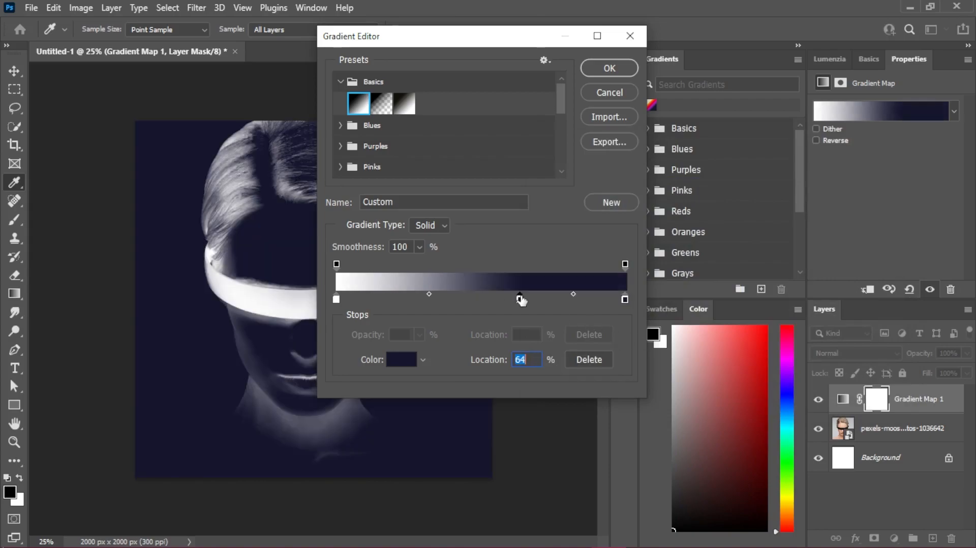
pyautogui.doubleClick(519, 298)
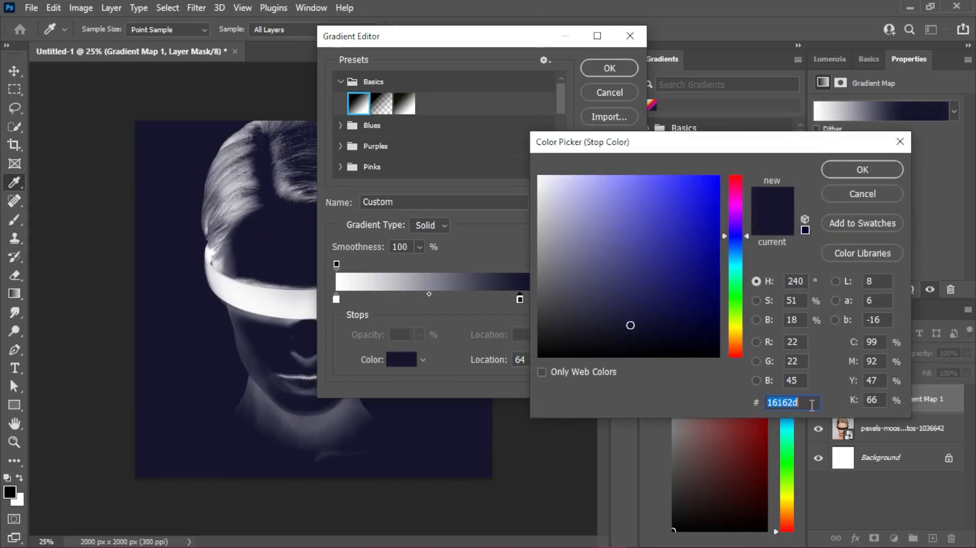
pyautogui.write('bc28')
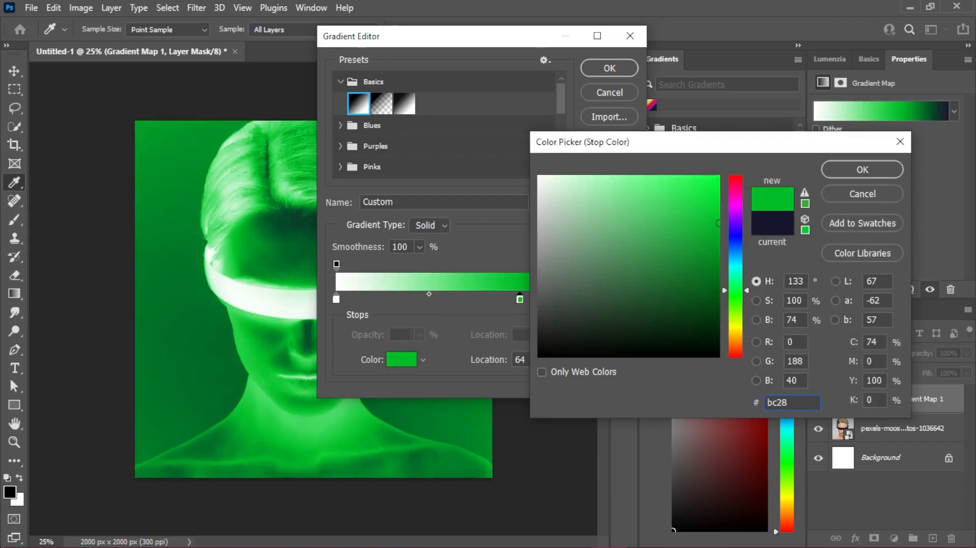
pyautogui.write('c')
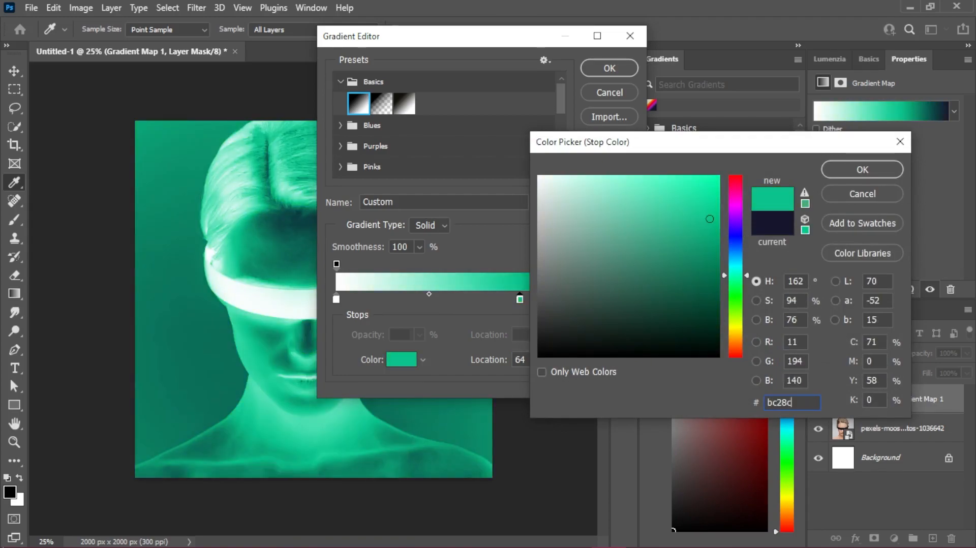
pyautogui.write('c')
pyautogui.click(872, 171)
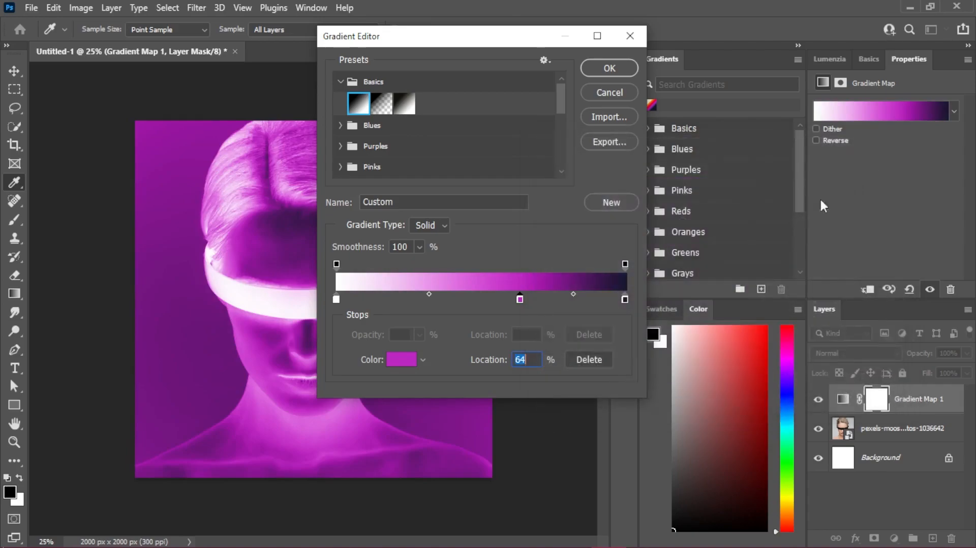
# - Add a colour stop at 44% of the gradient and set it to orange-red f63c18
pyautogui.click(463, 298)
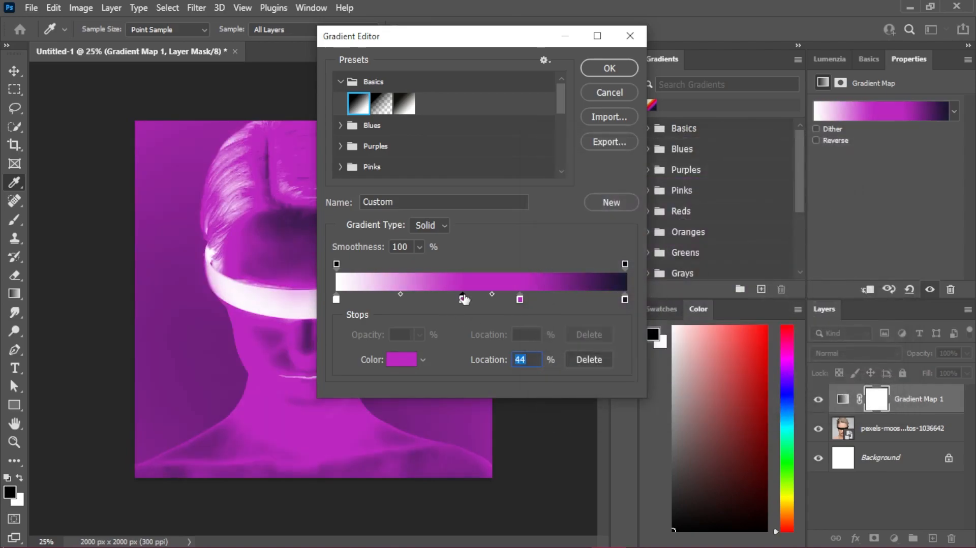
pyautogui.doubleClick(462, 299)
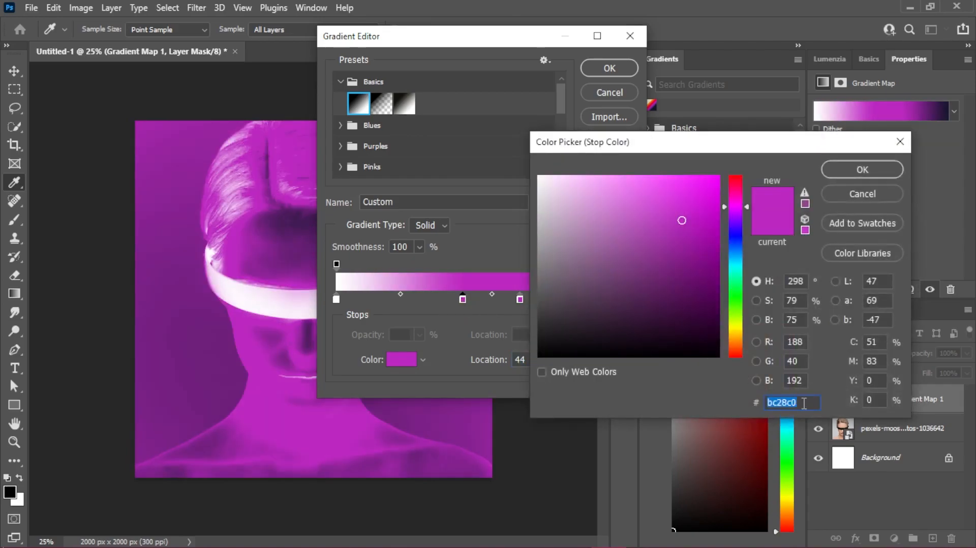
pyautogui.write('f63')
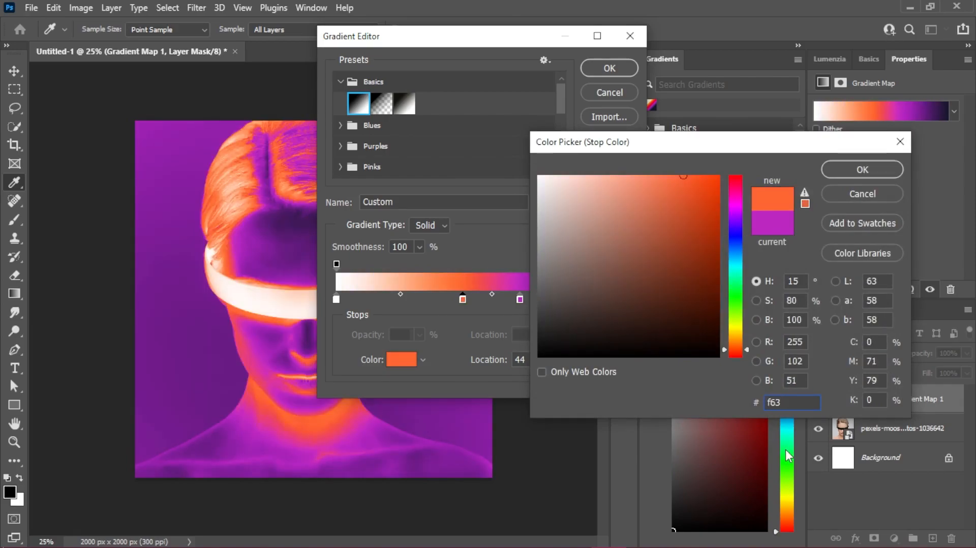
pyautogui.write('c18')
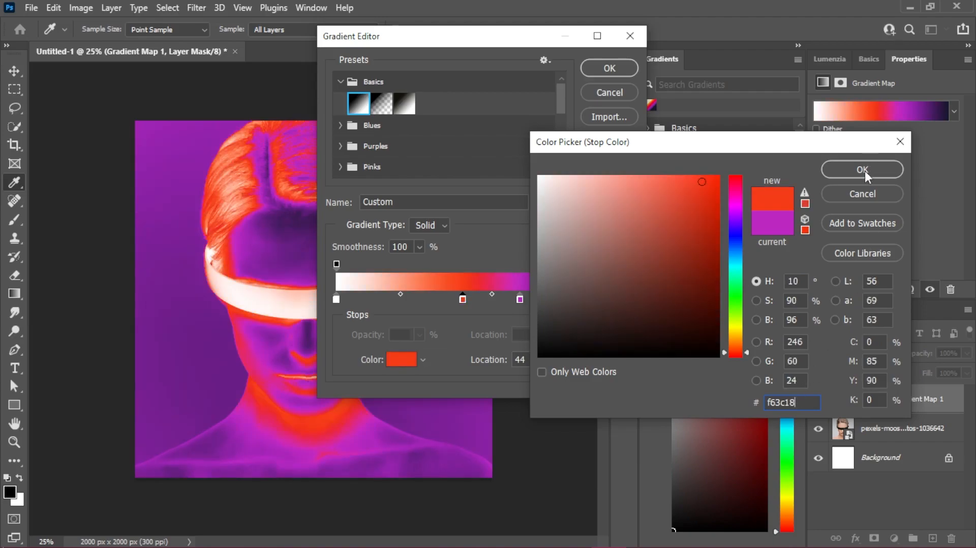
pyautogui.click(860, 168)
# - Add a colour stop at 29% of the gradient and set it to yellow ffda59
pyautogui.click(421, 299)
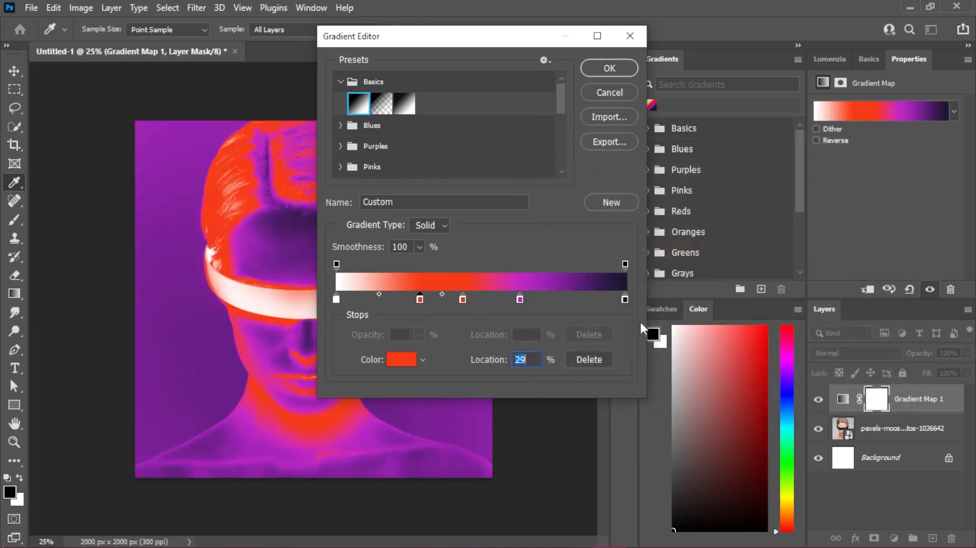
pyautogui.doubleClick(420, 300)
pyautogui.write('ffda5')
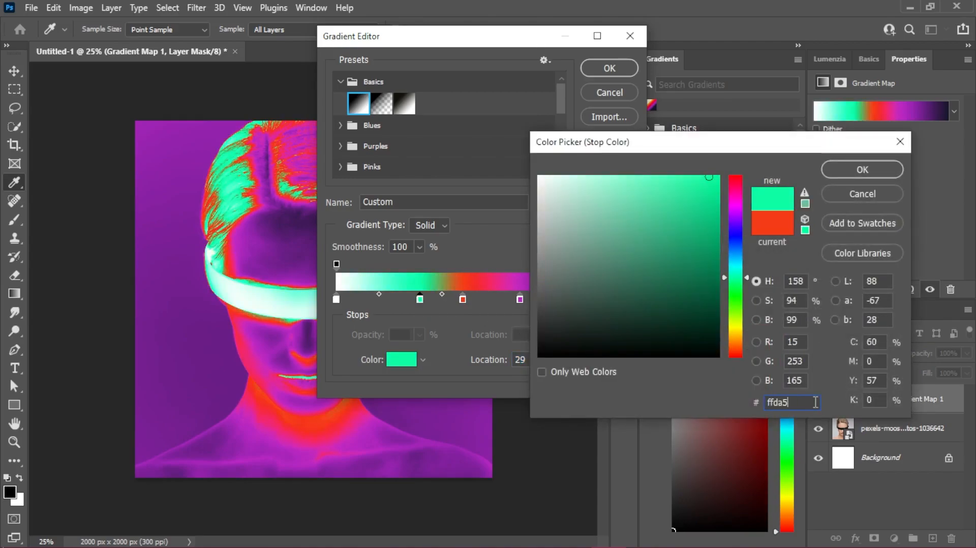
pyautogui.write('9')
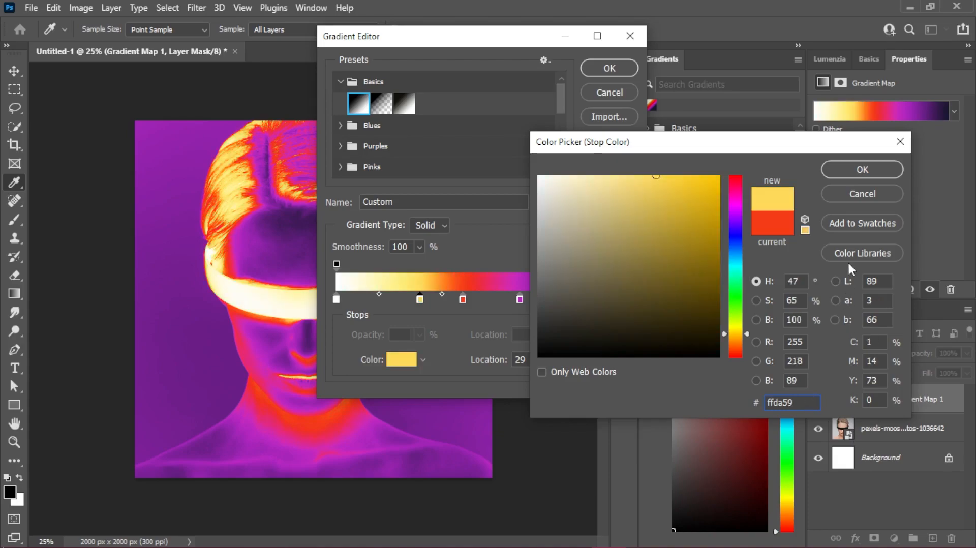
pyautogui.click(861, 170)
# - Set the white start stop's colour to turquoise ffae4
pyautogui.doubleClick(336, 299)
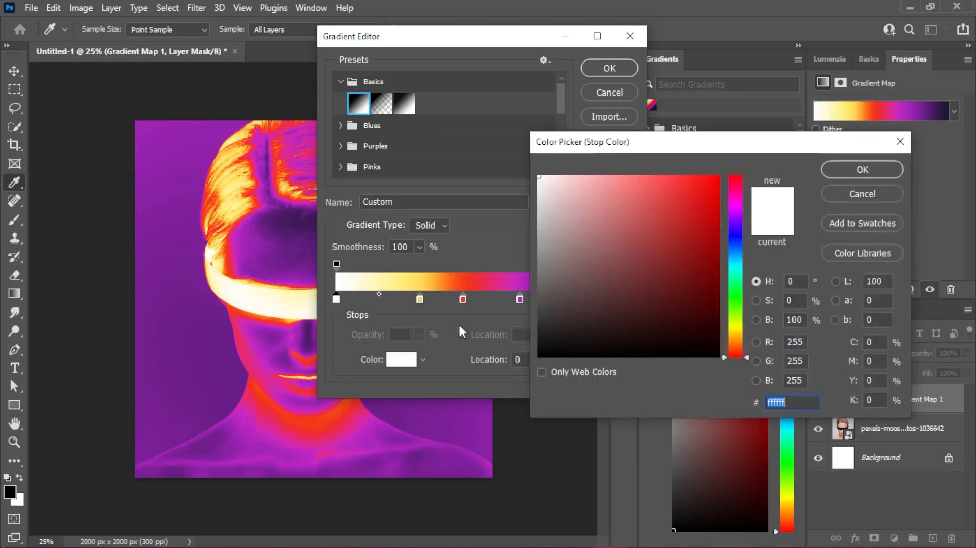
pyautogui.write('ff')
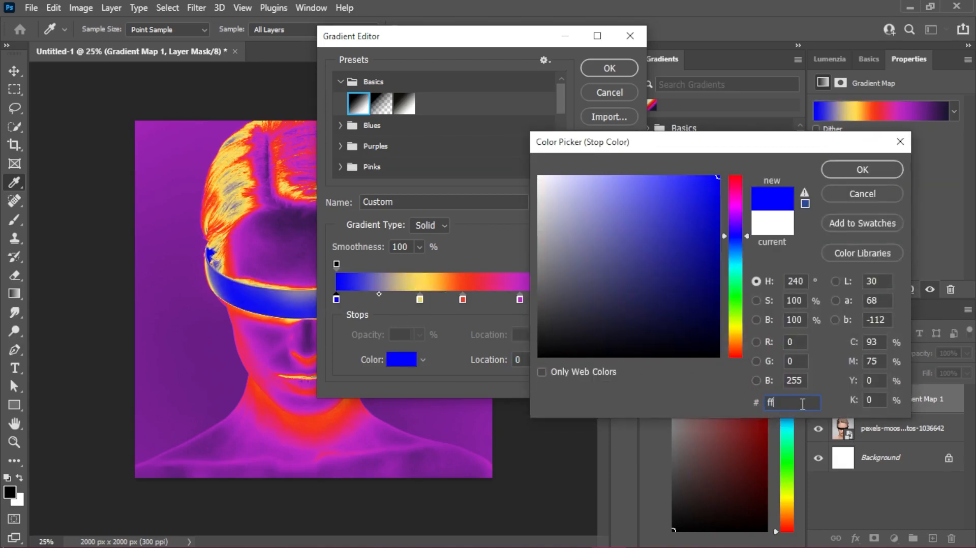
pyautogui.write('ae4')
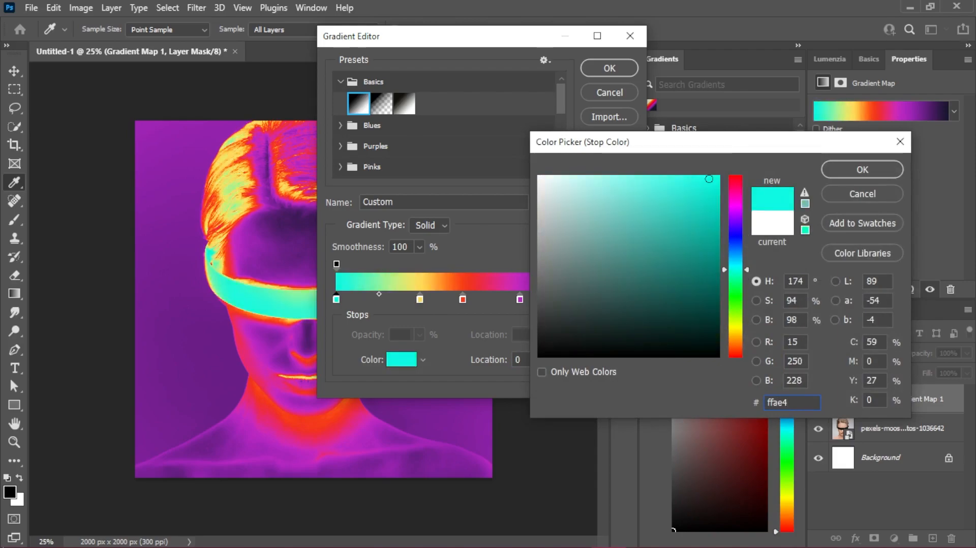
pyautogui.click(858, 168)
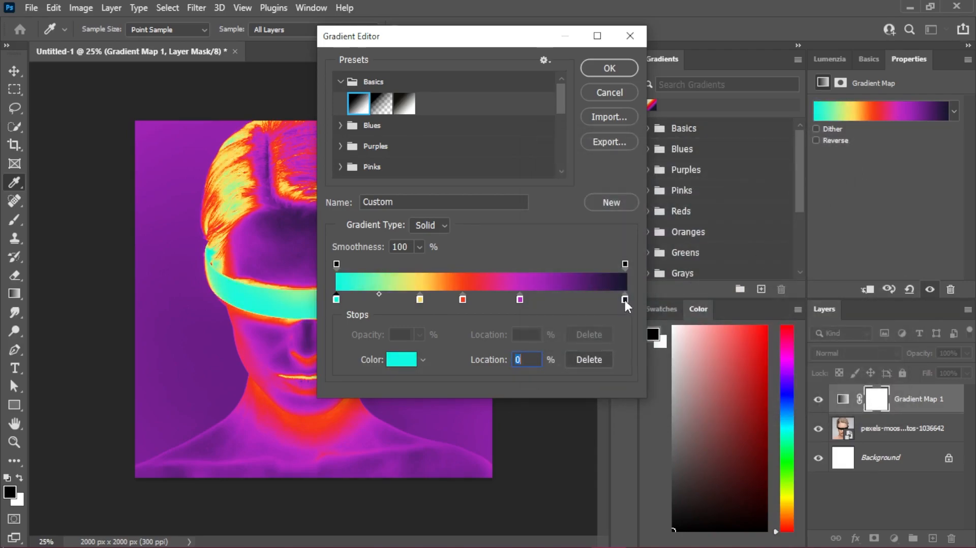
# - Move the navy stop to 82% and the orange-red stop to 37%, shifting the magenta stop slightly closer to it
pyautogui.moveTo(625, 299); pyautogui.dragTo(598, 299)
pyautogui.moveTo(417, 36); pyautogui.dragTo(586, 47)
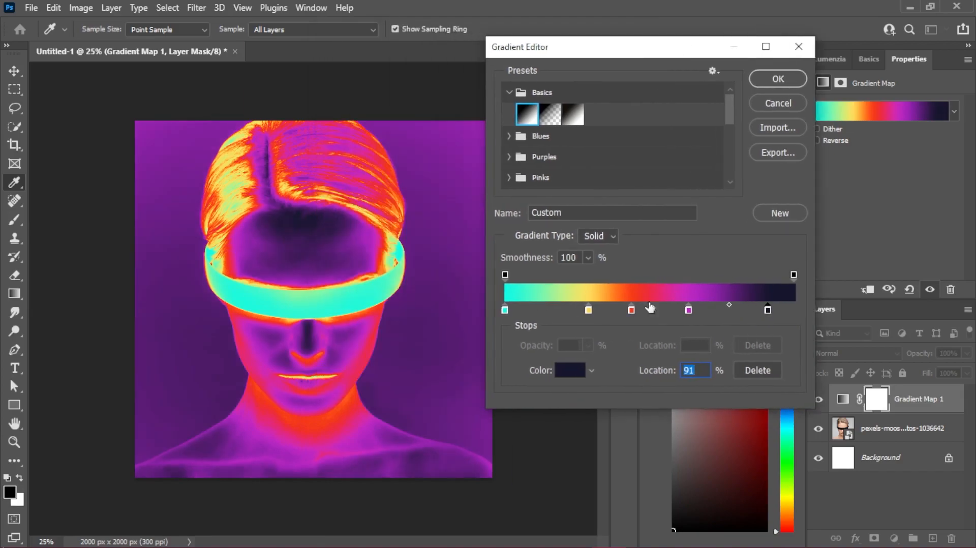
pyautogui.moveTo(688, 309); pyautogui.dragTo(612, 307)
pyautogui.moveTo(768, 310); pyautogui.dragTo(742, 307)
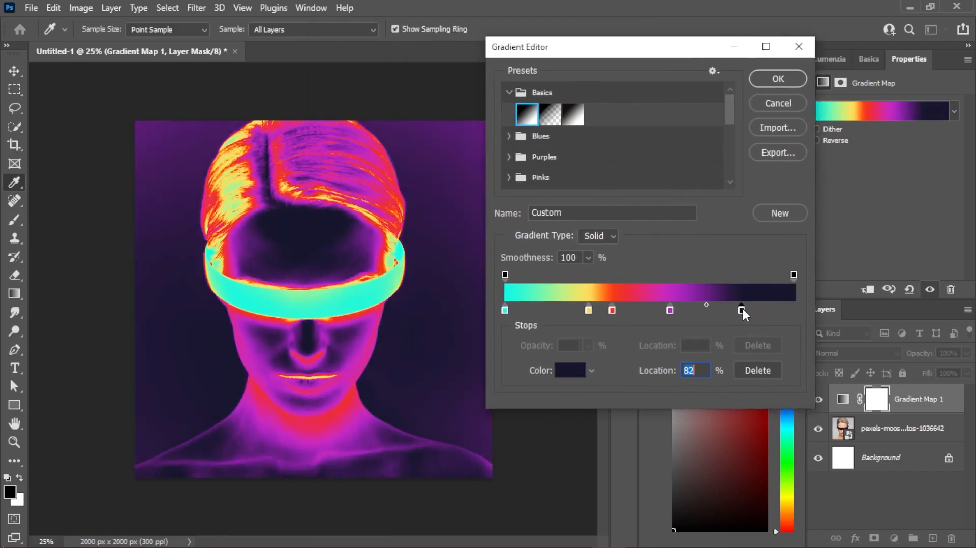
# - Fine-tune the magenta, orange-red and yellow stop positions, set the yellow-to-red midpoint to 31%, and apply the gradient
pyautogui.moveTo(670, 309); pyautogui.dragTo(613, 309)
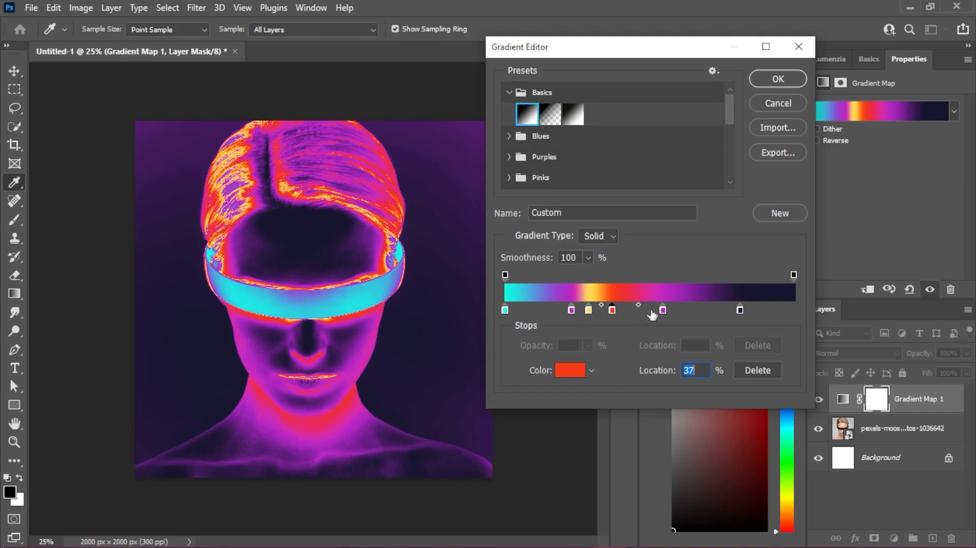
pyautogui.moveTo(572, 309); pyautogui.dragTo(653, 311)
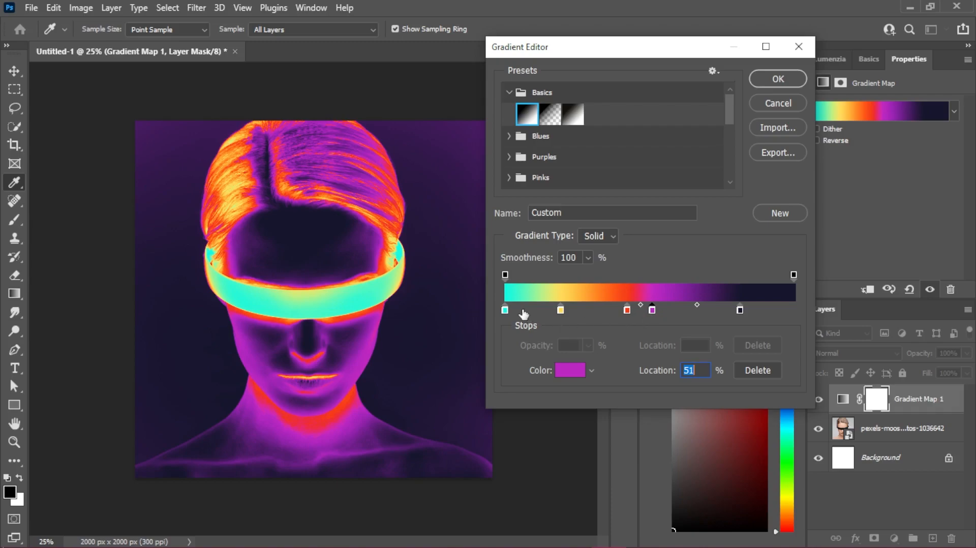
pyautogui.moveTo(560, 310); pyautogui.dragTo(532, 311)
pyautogui.moveTo(626, 310); pyautogui.dragTo(561, 309)
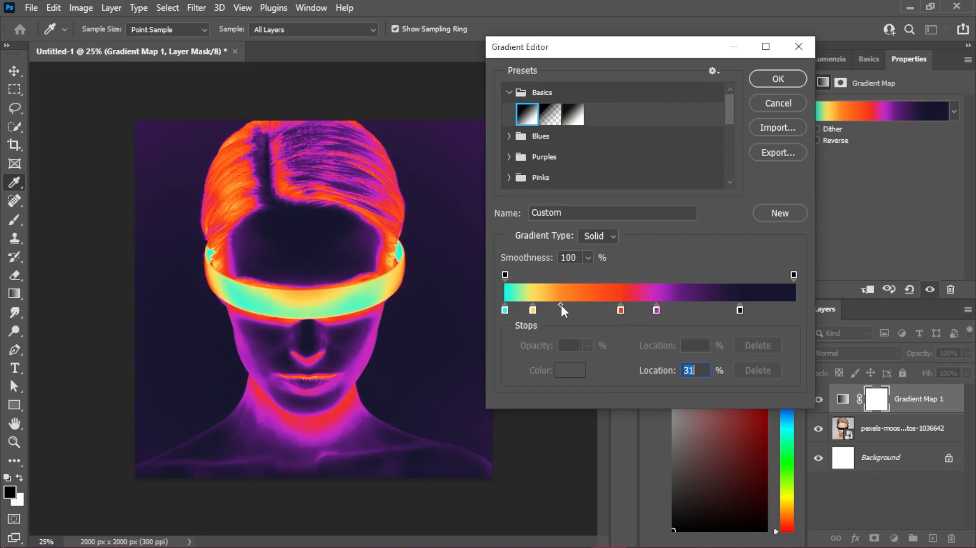
pyautogui.click(778, 79)
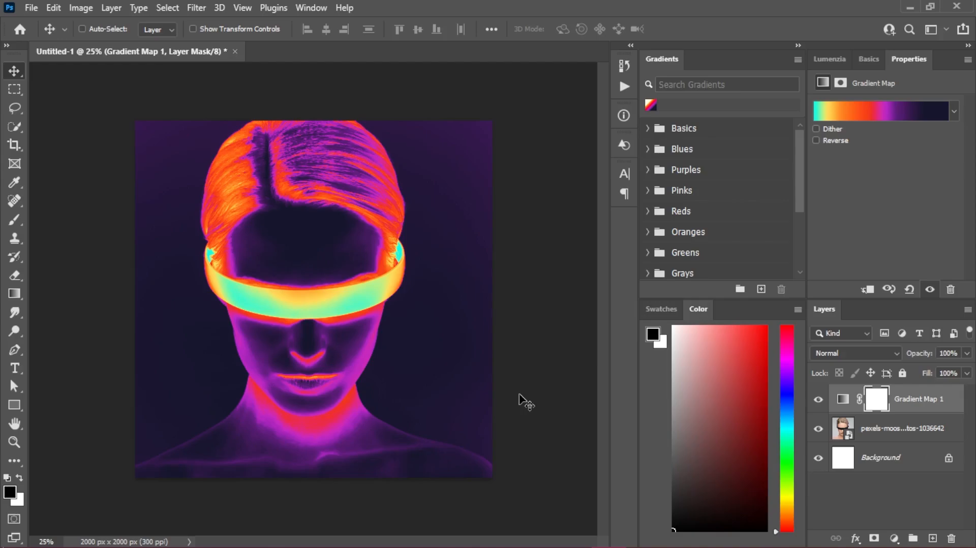
# - Place grid png by freeject 1.png in the document and squash it into a low band over the shoulders, 66.67% wide and 14.13% high
pyautogui.click(538, 539)
pyautogui.doubleClick(613, 180)
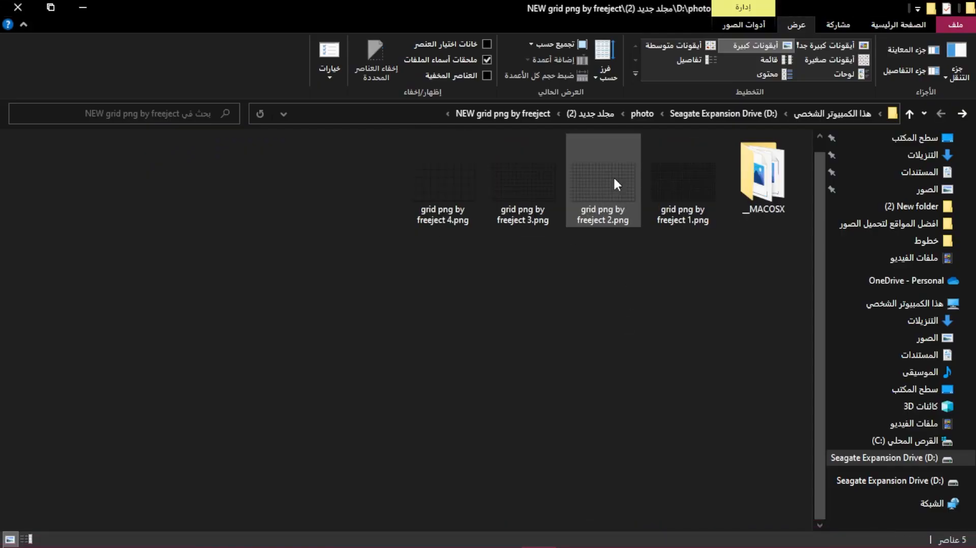
pyautogui.moveTo(665, 196); pyautogui.dragTo(333, 329)
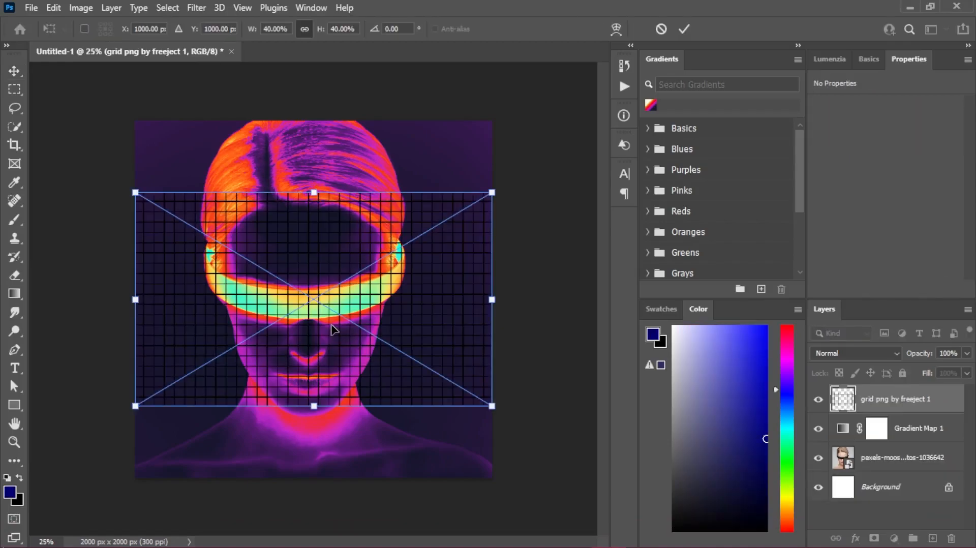
pyautogui.moveTo(313, 405); pyautogui.dragTo(328, 479)
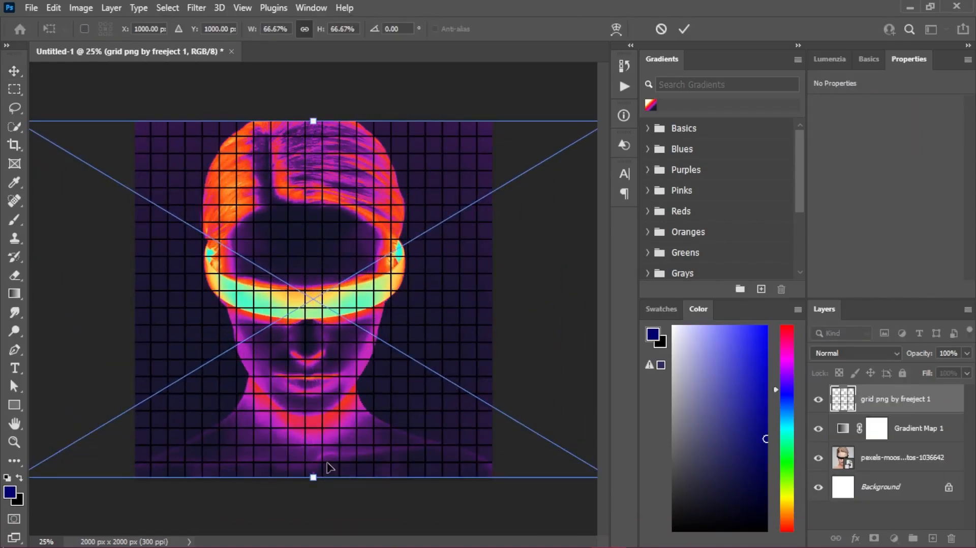
pyautogui.moveTo(313, 121); pyautogui.dragTo(313, 403)
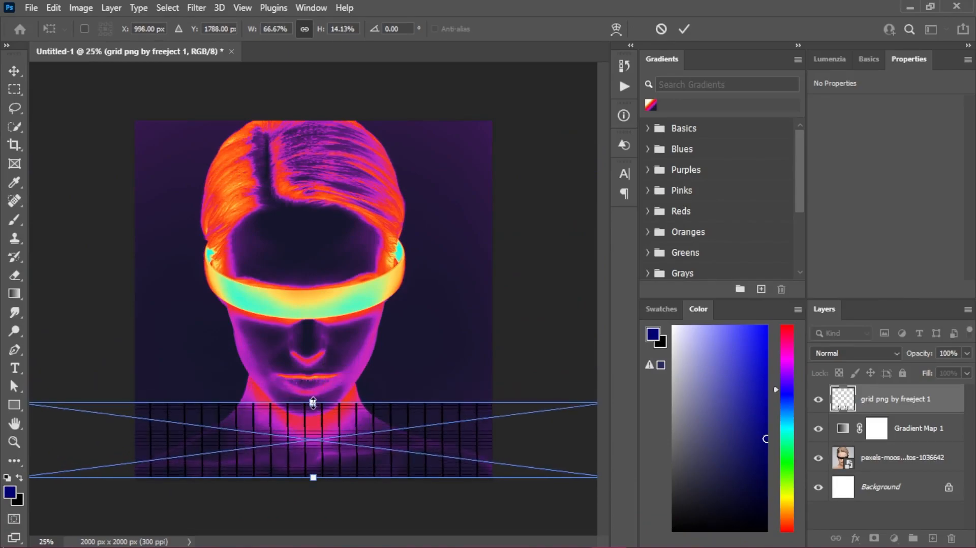
# - Distort the grid into a perspective floor by drawing its upper corners inward and spreading its lower corners far beyond the canvas
pyautogui.scroll(-5, 313, 402)
pyautogui.moveTo(160, 352); pyautogui.dragTo(224, 357)
pyautogui.moveTo(465, 352); pyautogui.dragTo(402, 359)
pyautogui.moveTo(313, 390); pyautogui.dragTo(309, 472)
pyautogui.moveTo(468, 472); pyautogui.dragTo(542, 463)
pyautogui.moveTo(154, 470); pyautogui.dragTo(1, 470)
pyautogui.moveTo(272, 469); pyautogui.dragTo(271, 527)
# - Refine the grid's corners so the perspective floor spans the full canvas width below the face, and apply the distortion
pyautogui.scroll(-4, 318, 279)
pyautogui.moveTo(455, 441); pyautogui.dragTo(503, 470)
pyautogui.moveTo(123, 448); pyautogui.dragTo(103, 475)
pyautogui.scroll(5, 283, 361)
pyautogui.moveTo(313, 425); pyautogui.dragTo(306, 420)
pyautogui.moveTo(497, 421); pyautogui.dragTo(487, 442)
pyautogui.moveTo(118, 420); pyautogui.dragTo(128, 446)
pyautogui.moveTo(312, 477); pyautogui.dragTo(308, 460)
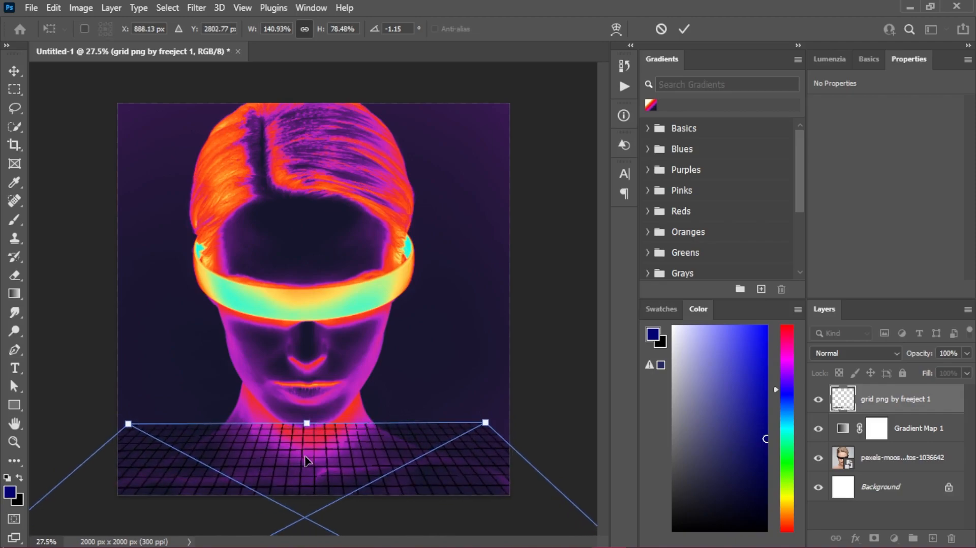
pyautogui.scroll(-5, 308, 462)
pyautogui.scroll(4, 424, 382)
pyautogui.moveTo(471, 413); pyautogui.dragTo(479, 405)
pyautogui.press('Return')
# - Add a Color Overlay style in pale pink ffc0fd to the grid layer, with Normal blending and 100% opacity
pyautogui.doubleClick(945, 399)
pyautogui.click(454, 243)
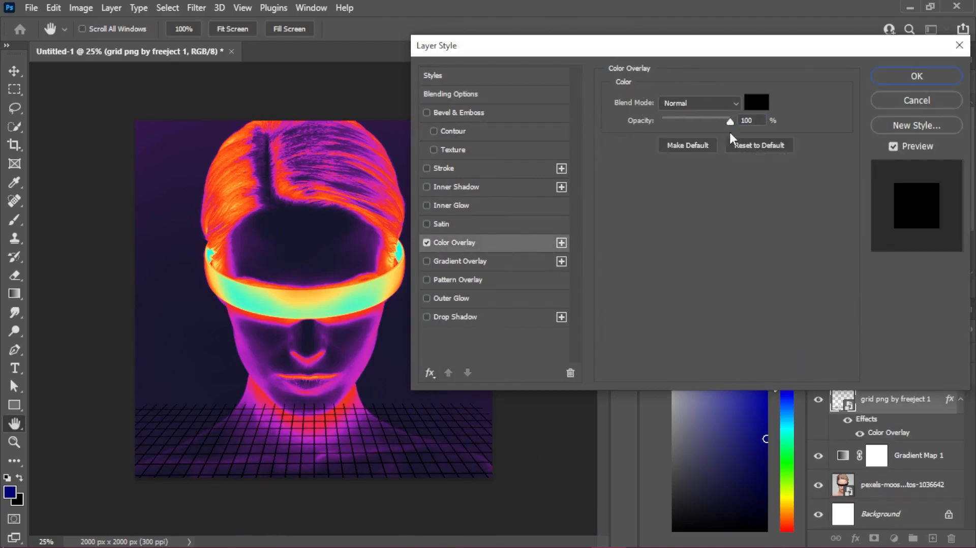
pyautogui.click(756, 102)
pyautogui.write('ffc')
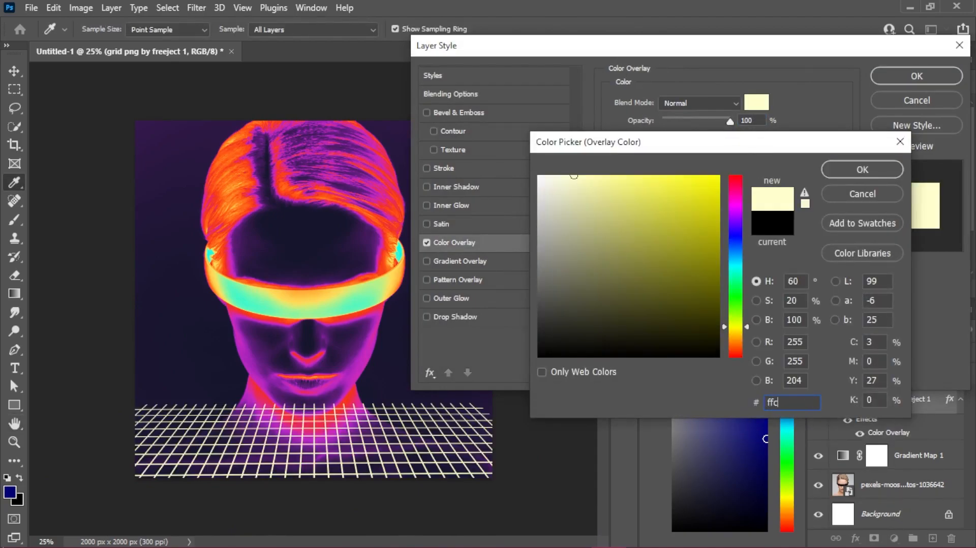
pyautogui.write('0fd')
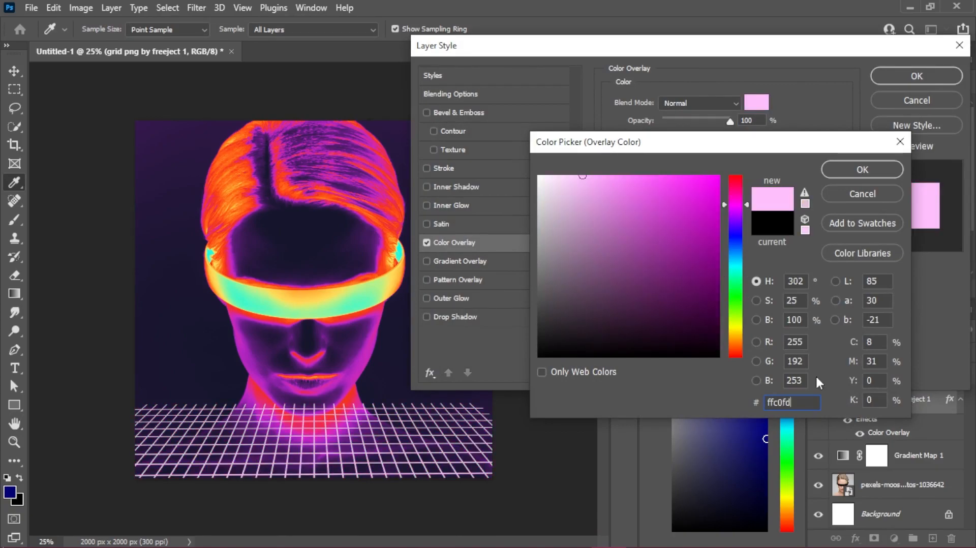
pyautogui.click(862, 169)
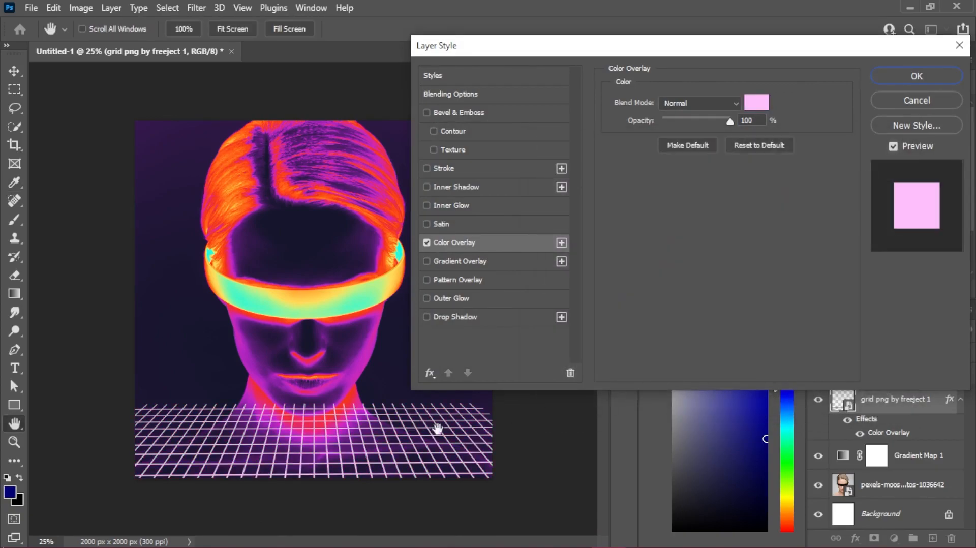
# - Add an Outer Glow to the grid with the glow colour set to hot pink ff006c
pyautogui.click(467, 299)
pyautogui.click(626, 152)
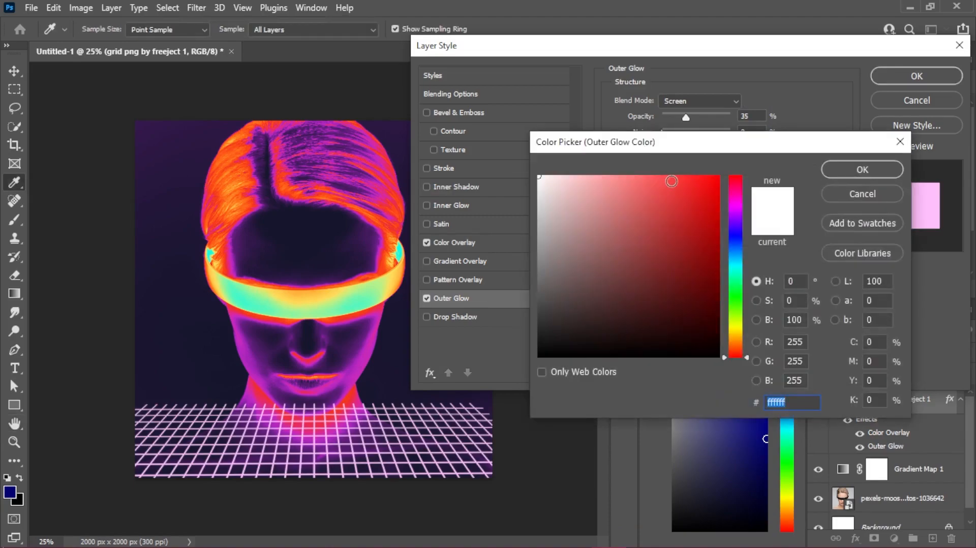
pyautogui.write('ff006c')
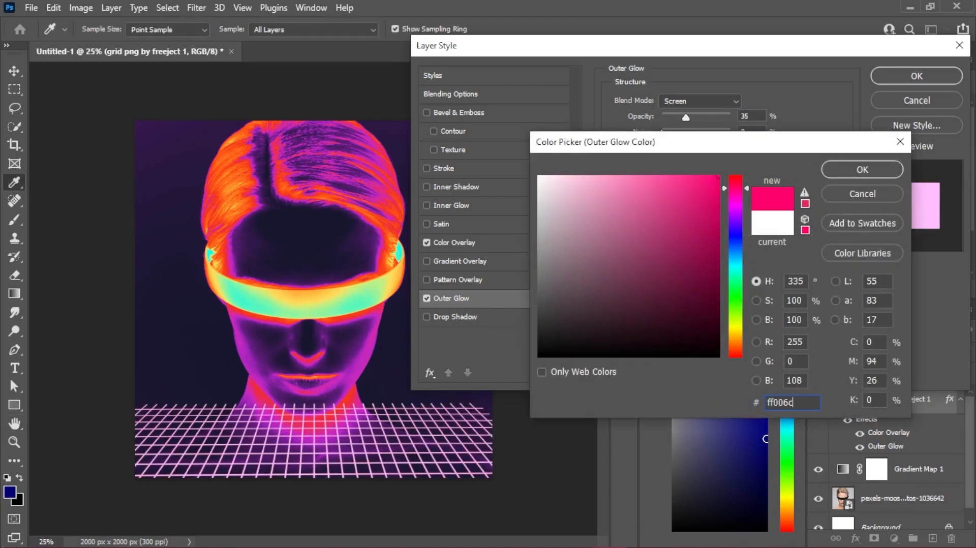
pyautogui.click(841, 173)
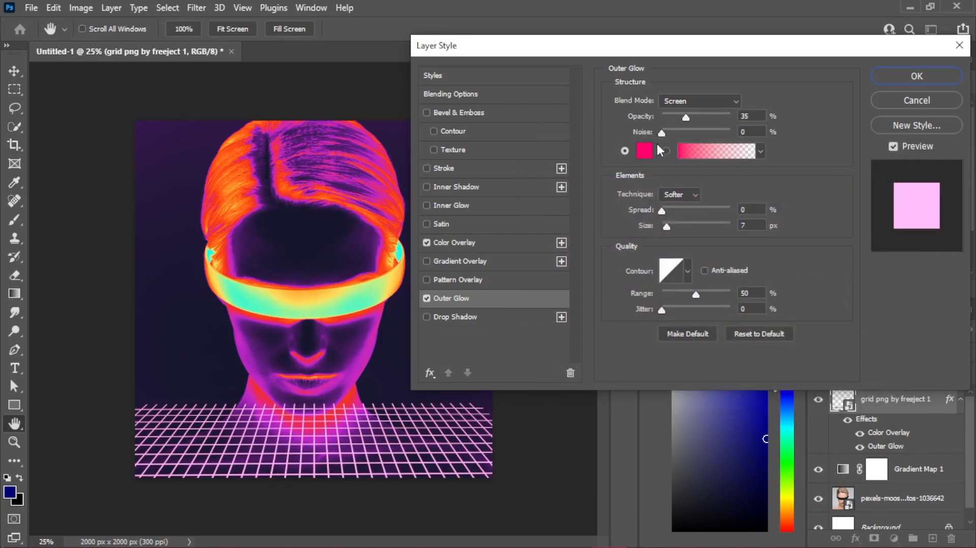
# - Set the outer glow's opacity to 73% and switch its fill to the pink-to-transparent gradient
pyautogui.moveTo(692, 118); pyautogui.dragTo(712, 119)
pyautogui.click(716, 151)
pyautogui.moveTo(504, 309); pyautogui.dragTo(544, 309)
pyautogui.moveTo(669, 304); pyautogui.dragTo(739, 304)
pyautogui.moveTo(544, 309); pyautogui.dragTo(582, 310)
pyautogui.click(777, 79)
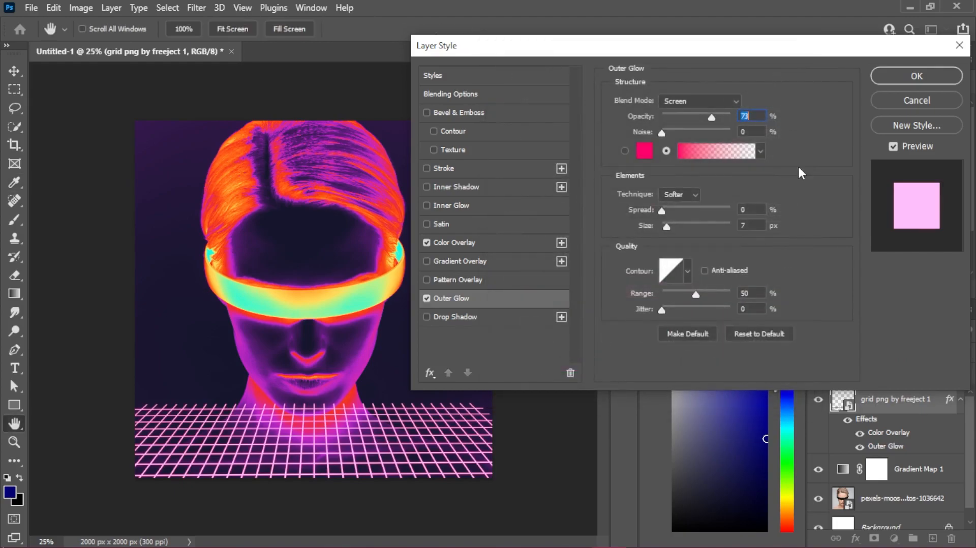
# - Set the outer glow's blend mode to Normal and its size to 59 px, and apply the layer style
pyautogui.click(726, 101)
pyautogui.click(730, 108)
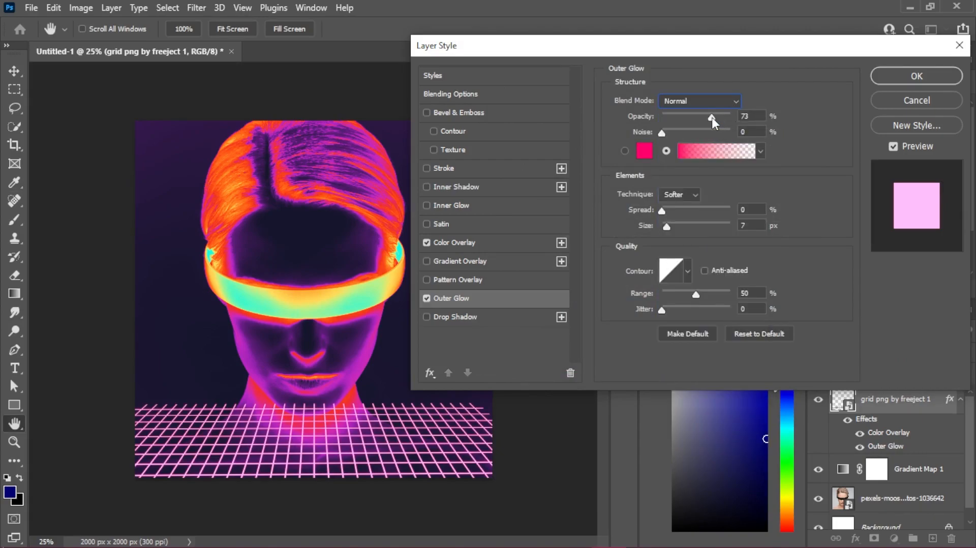
pyautogui.moveTo(667, 228); pyautogui.dragTo(682, 229)
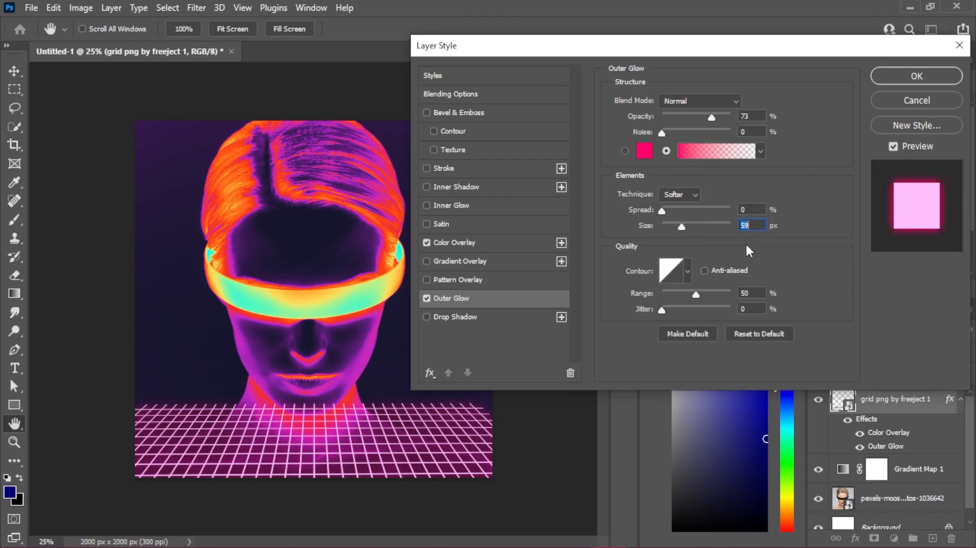
pyautogui.click(914, 77)
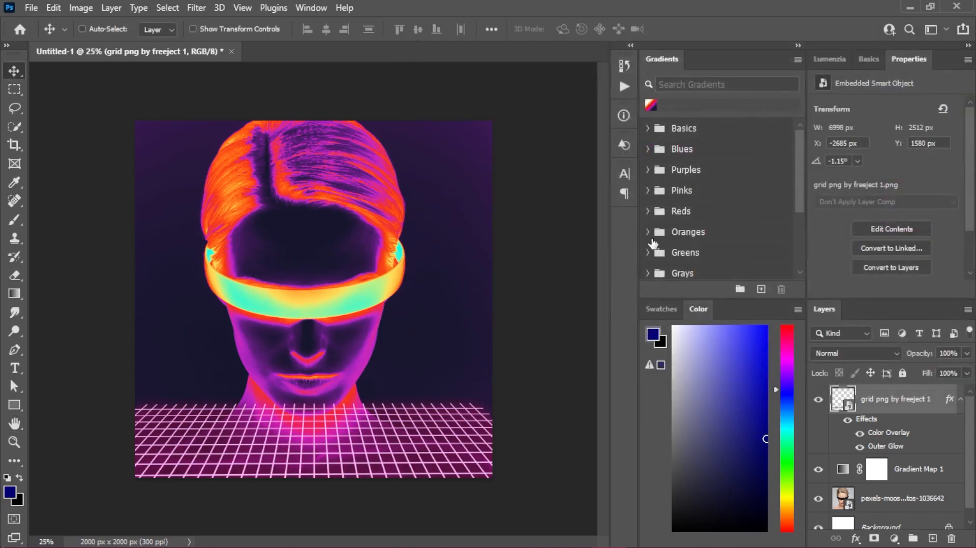
# - Add a layer mask to the grid layer, scale the grid to 126.50% and reposition it over the shoulders
pyautogui.click(874, 538)
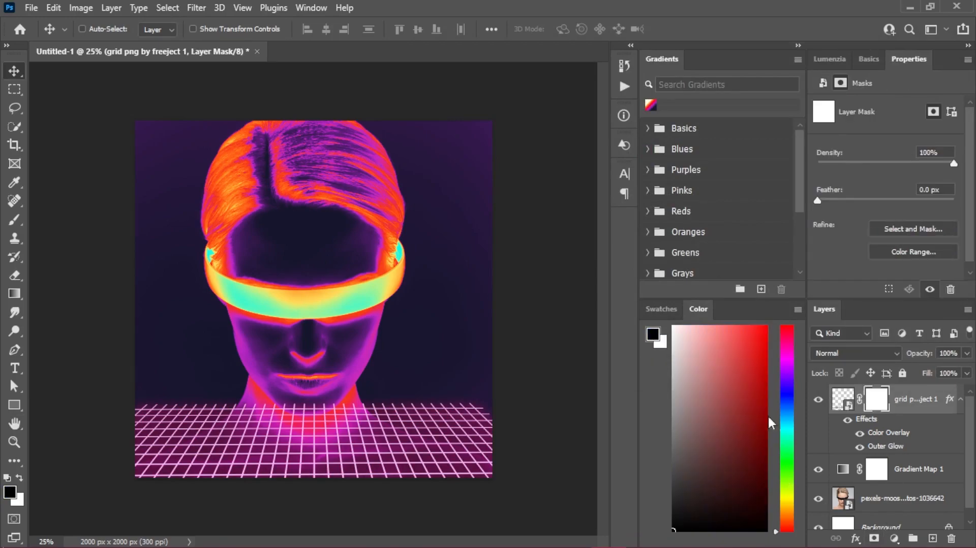
pyautogui.click(15, 219)
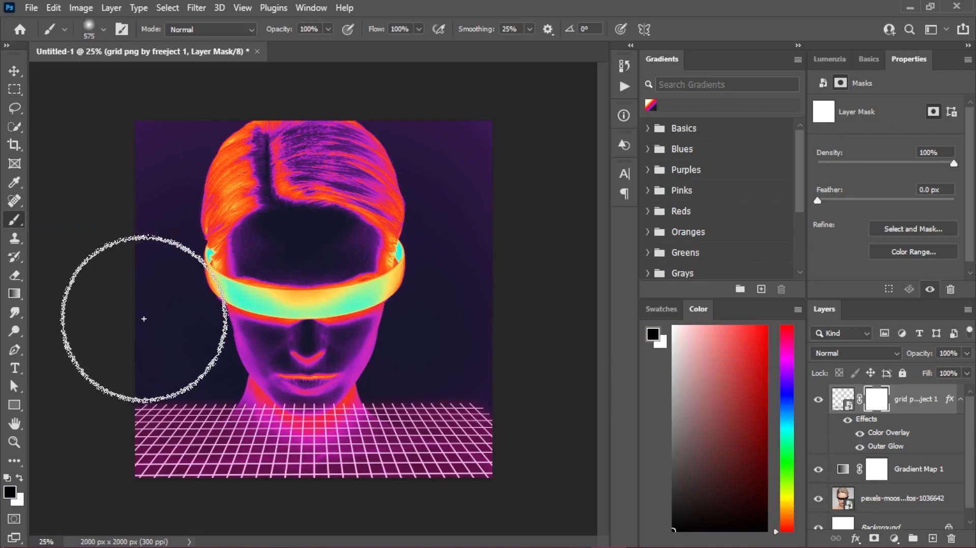
pyautogui.click(15, 71)
pyautogui.hotkey('ctrl', 't')
pyautogui.hotkey('ctrl', '0')
pyautogui.scroll(4, 369, 396)
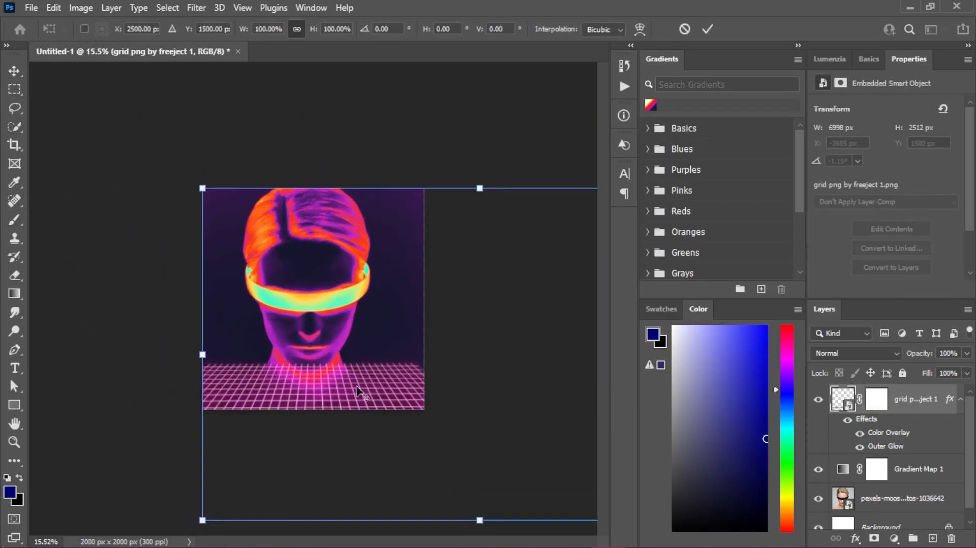
pyautogui.moveTo(307, 382)
pyautogui.mouseDown()
pyautogui.moveTo(291, 381)
pyautogui.moveTo(300, 380)
pyautogui.mouseUp()
pyautogui.moveTo(202, 358); pyautogui.dragTo(128, 375)
pyautogui.moveTo(288, 391); pyautogui.dragTo(309, 379)
pyautogui.press('Return')
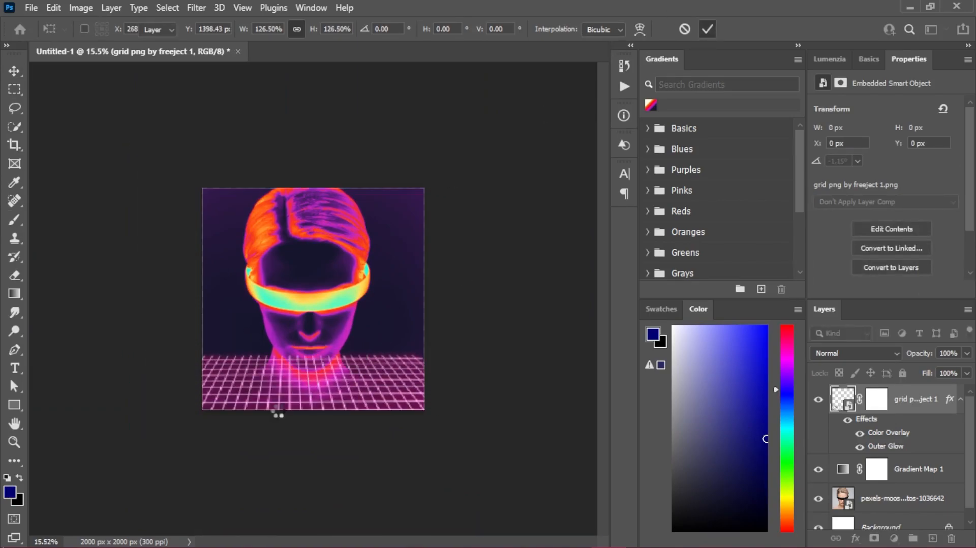
# - Squash the grid slightly by lowering its upper edge to just around the chin
pyautogui.scroll(5, 285, 398)
pyautogui.scroll(-2, 419, 381)
pyautogui.hotkey('ctrl', 't')
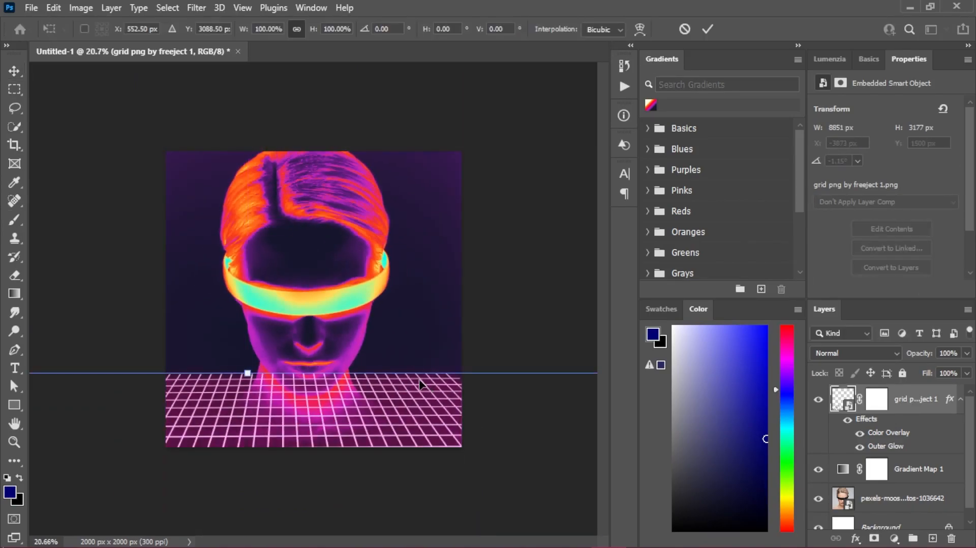
pyautogui.moveTo(251, 375)
pyautogui.mouseDown()
pyautogui.moveTo(256, 417)
pyautogui.moveTo(251, 384)
pyautogui.mouseUp()
pyautogui.click(707, 29)
# - Paint on the grid layer's mask to hide the lines over the chin and neck and soften the horizon
pyautogui.click(880, 409)
pyautogui.press('b')
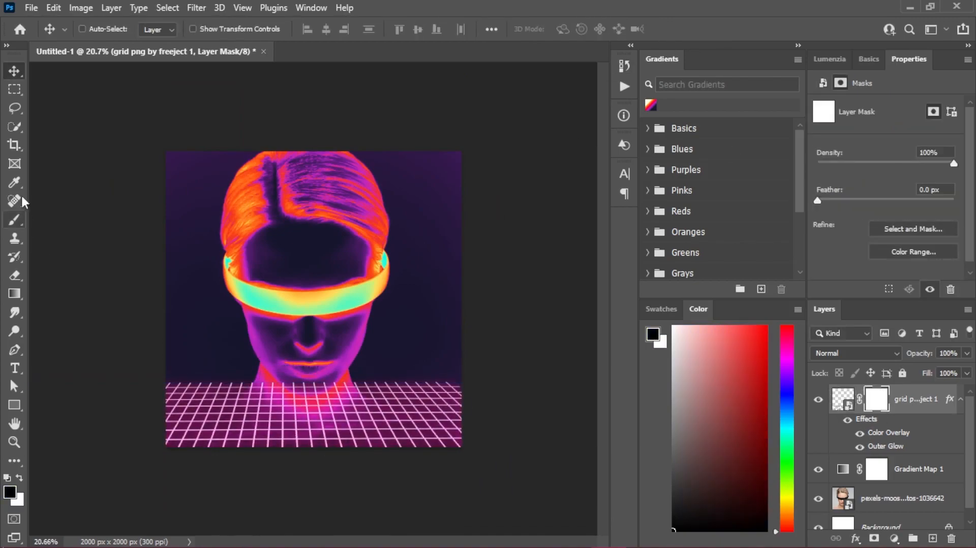
pyautogui.hotkey('ctrl', '+')
pyautogui.moveTo(215, 333)
pyautogui.mouseDown()
pyautogui.moveTo(375, 326)
pyautogui.moveTo(309, 331)
pyautogui.mouseUp()
pyautogui.moveTo(287, 393)
pyautogui.mouseDown()
pyautogui.moveTo(529, 390)
pyautogui.moveTo(409, 379)
pyautogui.moveTo(93, 379)
pyautogui.moveTo(456, 373)
pyautogui.moveTo(494, 384)
pyautogui.moveTo(385, 391)
pyautogui.moveTo(411, 397)
pyautogui.moveTo(481, 385)
pyautogui.moveTo(385, 368)
pyautogui.moveTo(203, 387)
pyautogui.moveTo(153, 375)
pyautogui.moveTo(257, 391)
pyautogui.moveTo(390, 385)
pyautogui.mouseUp()
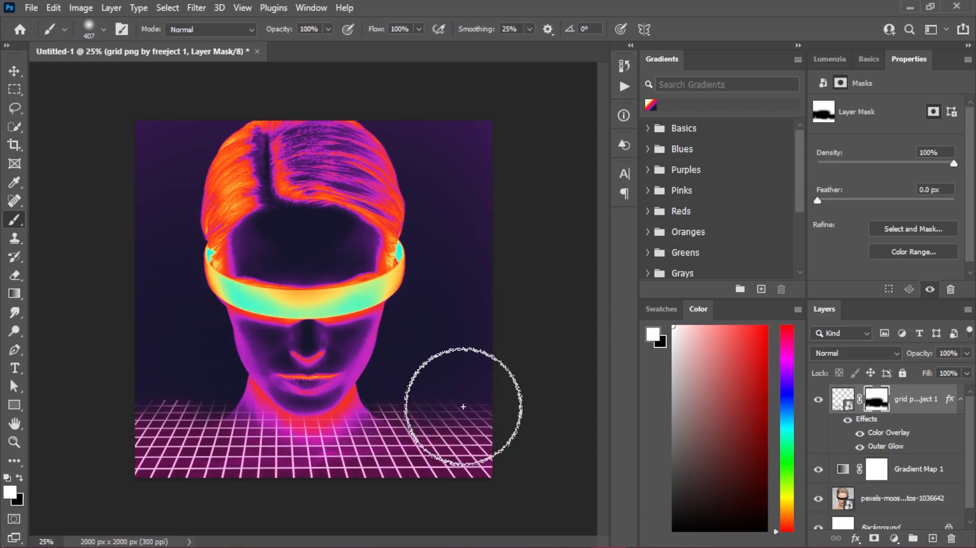
pyautogui.press('v')
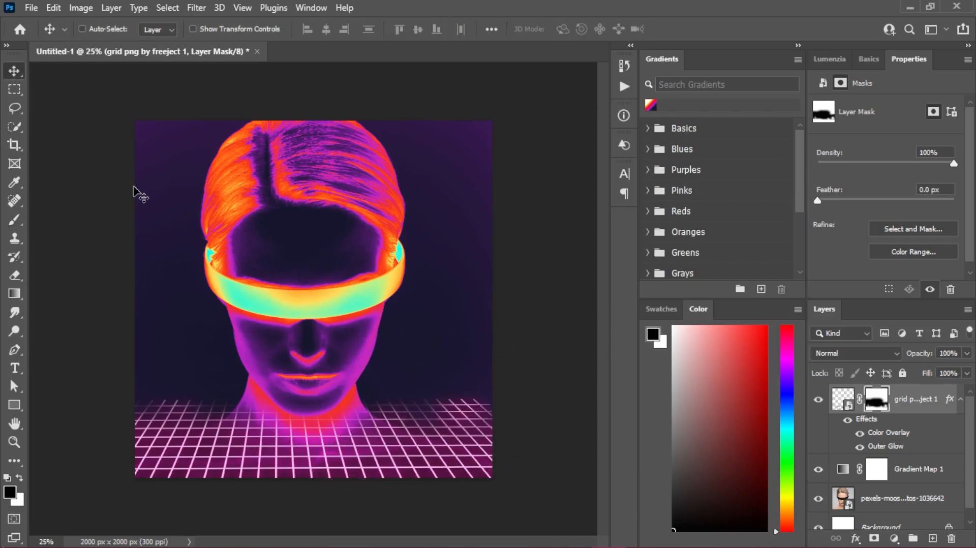
# - Switch to File Explorer and browse the photo folders to find the film grain & dust texture by freeject.net 21 image
pyautogui.click(546, 538)
pyautogui.click(962, 114)
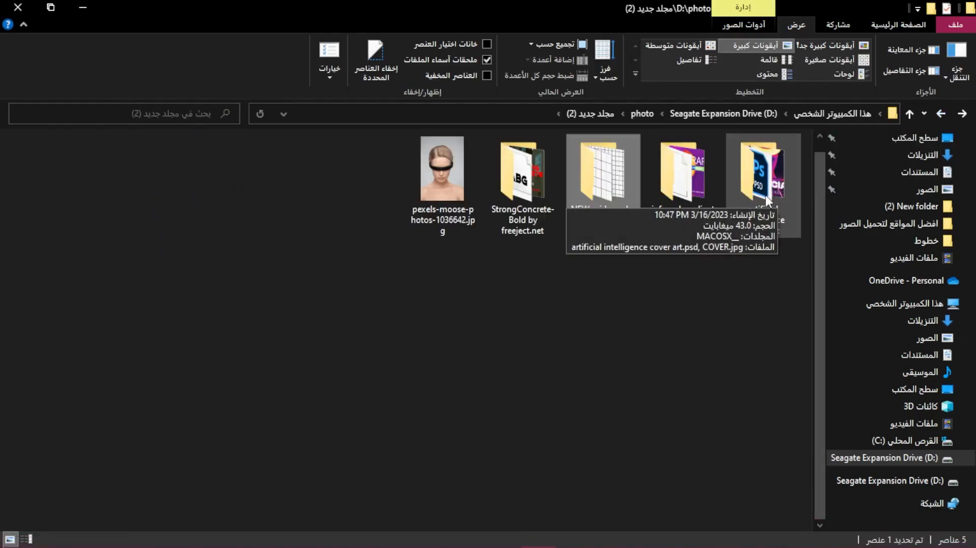
pyautogui.doubleClick(765, 195)
pyautogui.hotkey('alt', 'Left')
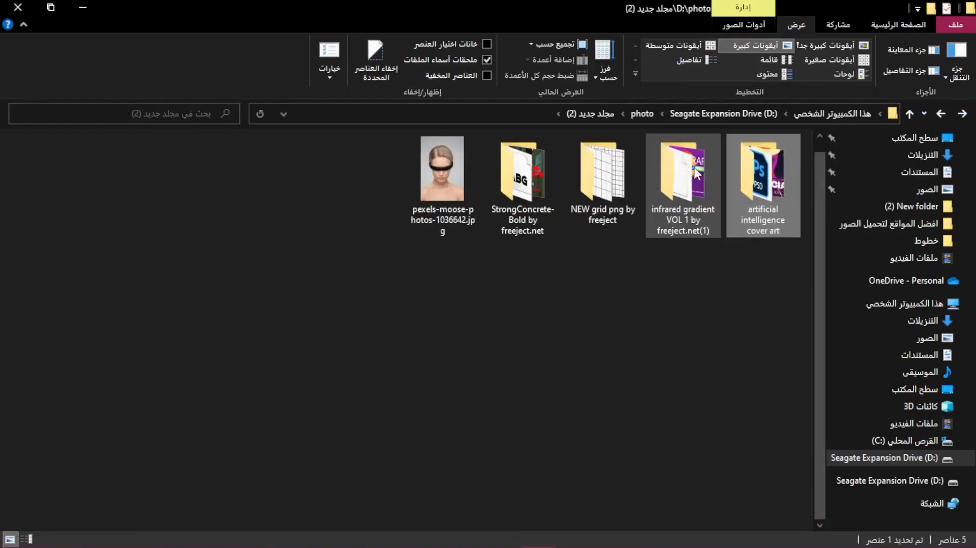
pyautogui.doubleClick(661, 178)
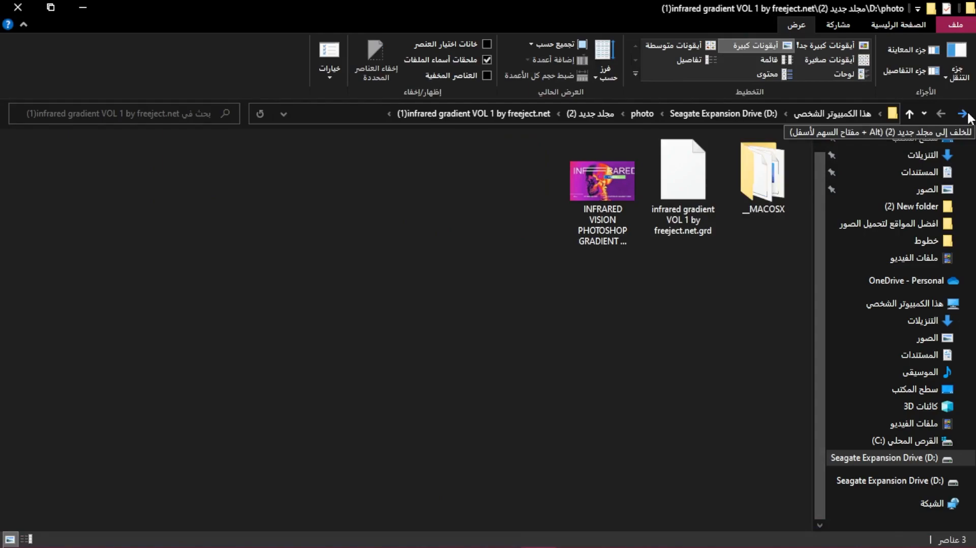
pyautogui.click(967, 115)
pyautogui.click(967, 115)
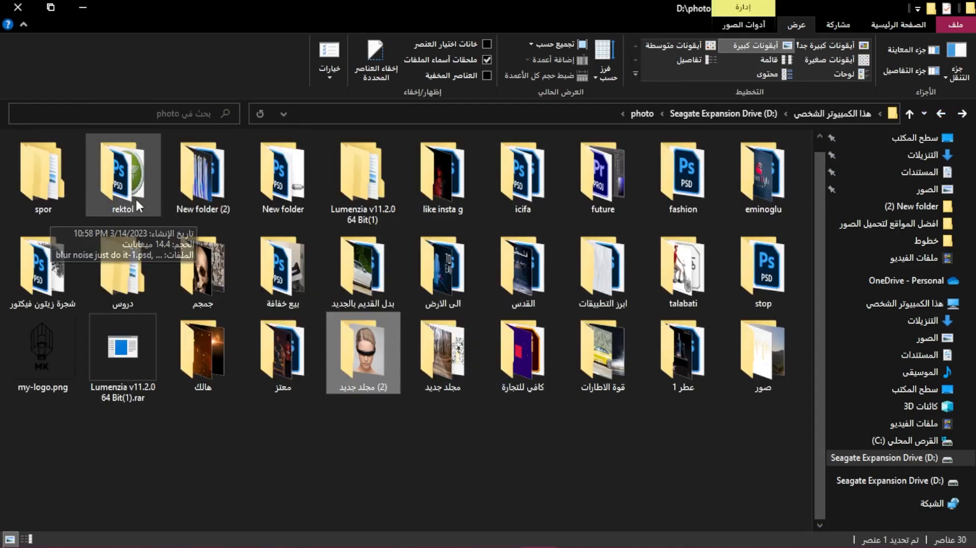
pyautogui.doubleClick(590, 187)
pyautogui.click(756, 46)
pyautogui.doubleClick(616, 170)
# - Place film grain & dust texture by freeject.net 21 at 66.67% scale to cover the canvas, with Screen blending
pyautogui.moveTo(443, 183); pyautogui.dragTo(339, 331)
pyautogui.moveTo(312, 193); pyautogui.dragTo(313, 121)
pyautogui.click(856, 353)
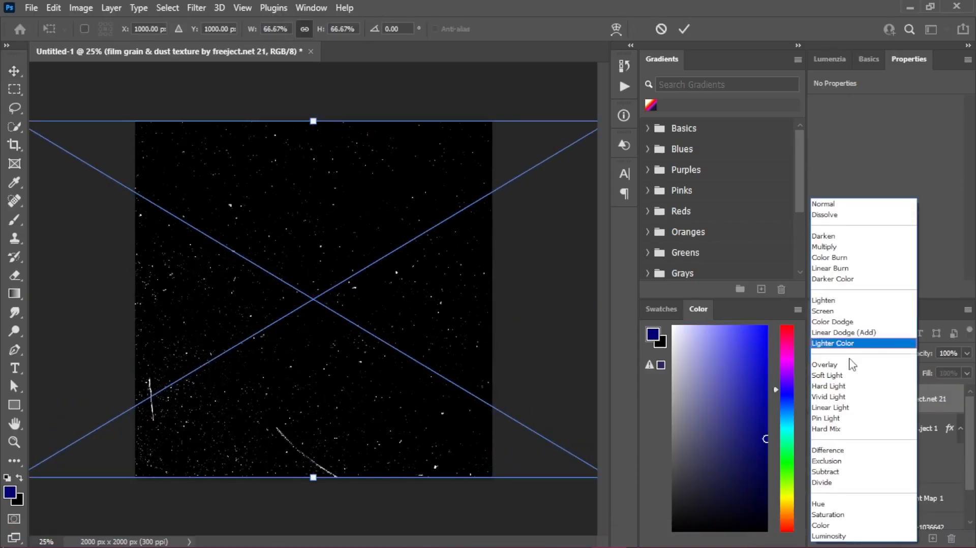
pyautogui.click(849, 312)
pyautogui.click(684, 29)
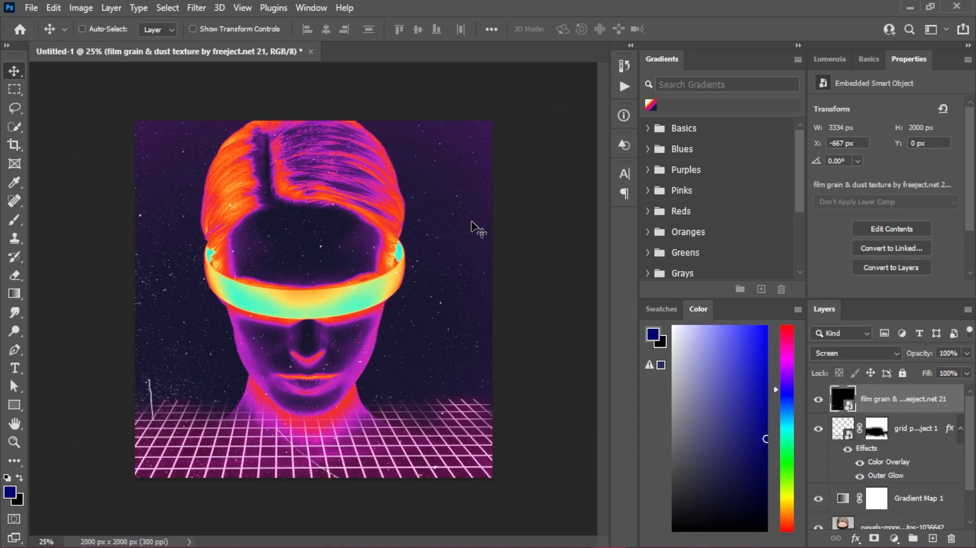
# - Add a layer mask to the portrait photo layer and paint out the shoulders beneath the grid in black
pyautogui.scroll(-2, 910, 484)
pyautogui.click(930, 485)
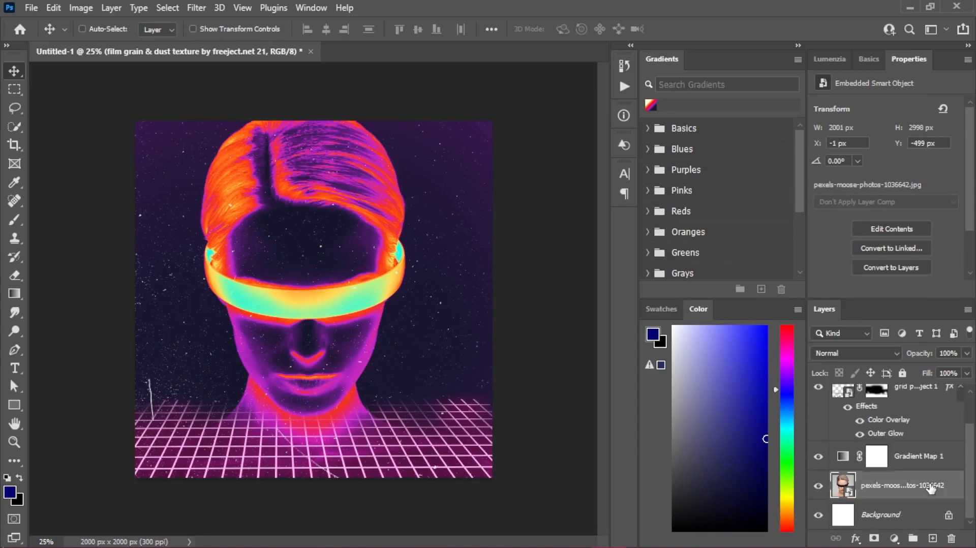
pyautogui.click(873, 537)
pyautogui.press('b')
pyautogui.moveTo(198, 456)
pyautogui.mouseDown()
pyautogui.moveTo(382, 464)
pyautogui.moveTo(344, 458)
pyautogui.moveTo(250, 472)
pyautogui.mouseUp()
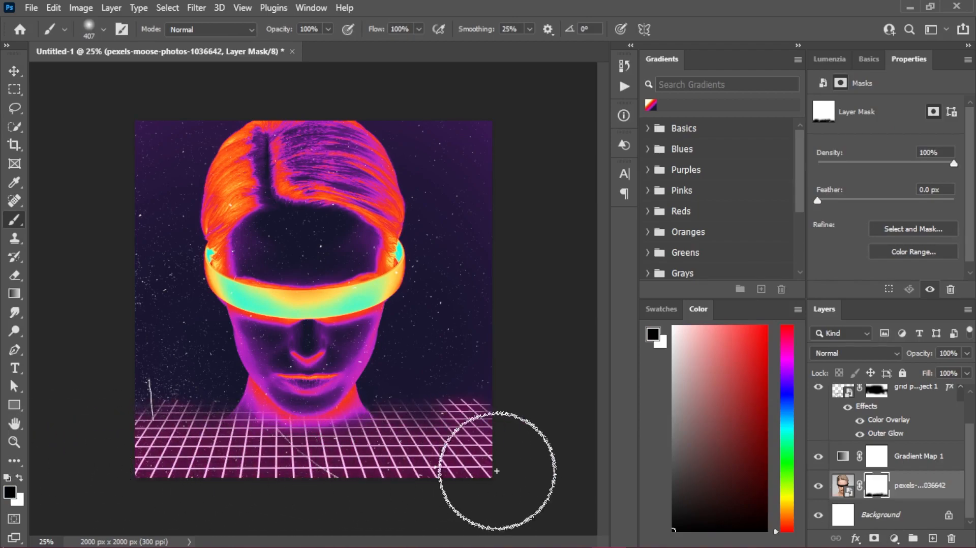
pyautogui.press('v')
# - Squash the grid layer to 48.43% height with a slight 2.26° horizontal skew, raising its lower edge beneath the canvas
pyautogui.scroll(-3, 224, 264)
pyautogui.scroll(4, 224, 264)
pyautogui.scroll(-1, 396, 277)
pyautogui.scroll(2, 889, 425)
pyautogui.click(844, 430)
pyautogui.scroll(-15, 407, 338)
pyautogui.hotkey('ctrl', 't')
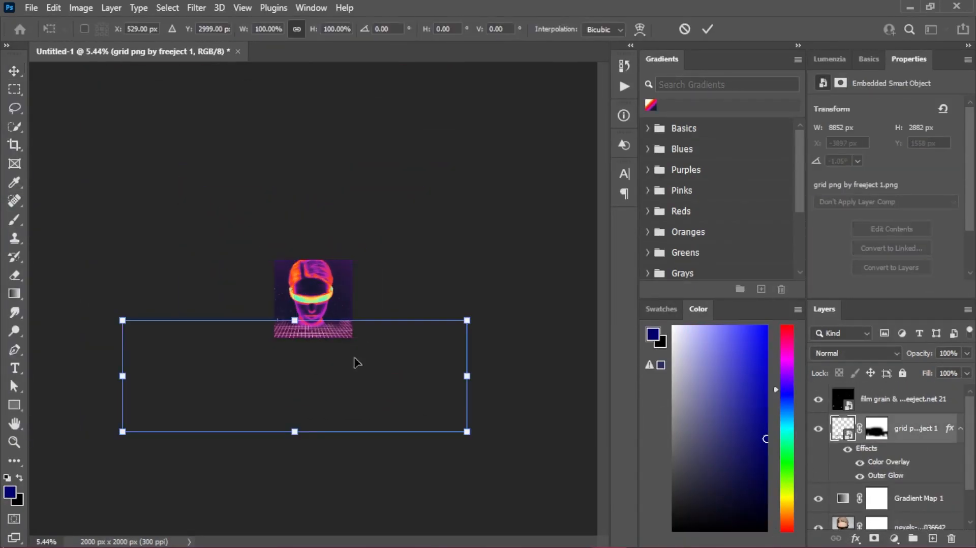
pyautogui.moveTo(297, 435); pyautogui.dragTo(297, 380)
pyautogui.hotkey('ctrl', '+')
pyautogui.hotkey('ctrl', '+')
pyautogui.hotkey('ctrl', '+')
pyautogui.hotkey('ctrl', '+')
pyautogui.hotkey('ctrl', '+')
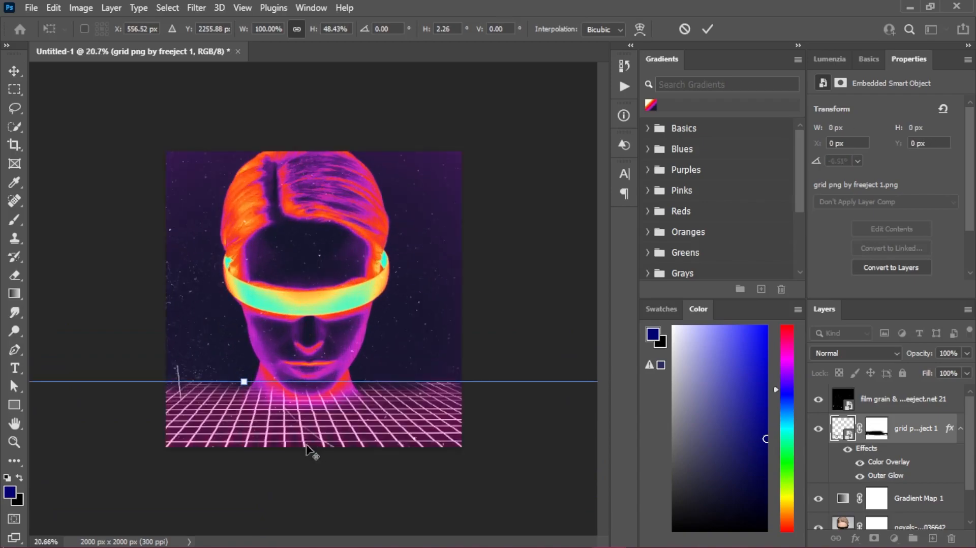
pyautogui.click(707, 29)
# - Touch up the grid layer's mask with black and white so the lines fade around the chin, neck and horizon
pyautogui.click(876, 429)
pyautogui.press('d')
pyautogui.click(14, 220)
pyautogui.scroll(2, 281, 403)
pyautogui.scroll(2, 332, 430)
pyautogui.moveTo(311, 444)
pyautogui.mouseDown()
pyautogui.moveTo(247, 436)
pyautogui.moveTo(312, 443)
pyautogui.moveTo(392, 433)
pyautogui.moveTo(370, 438)
pyautogui.mouseUp()
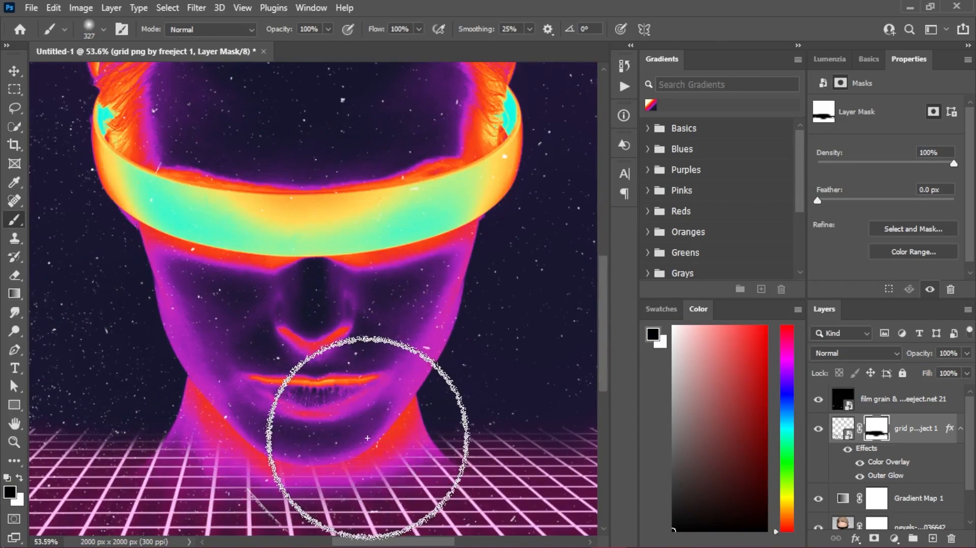
pyautogui.scroll(-3, 369, 438)
pyautogui.scroll(1, 283, 413)
pyautogui.press('x')
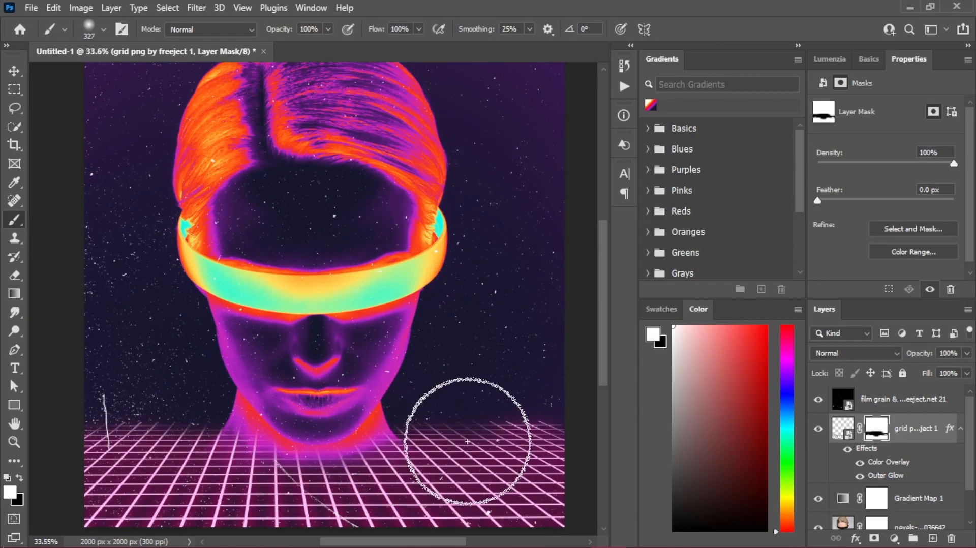
pyautogui.press('x')
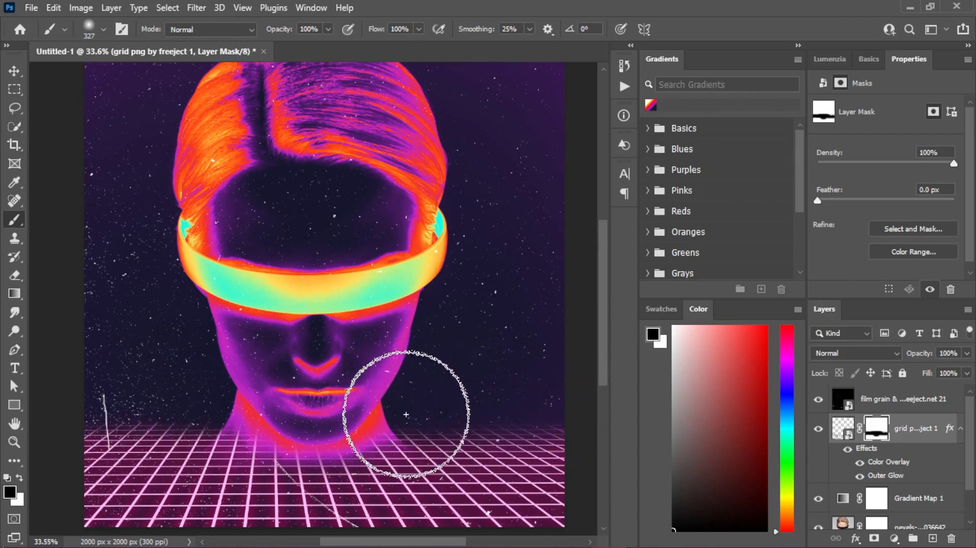
pyautogui.click(14, 70)
pyautogui.scroll(-2, 261, 224)
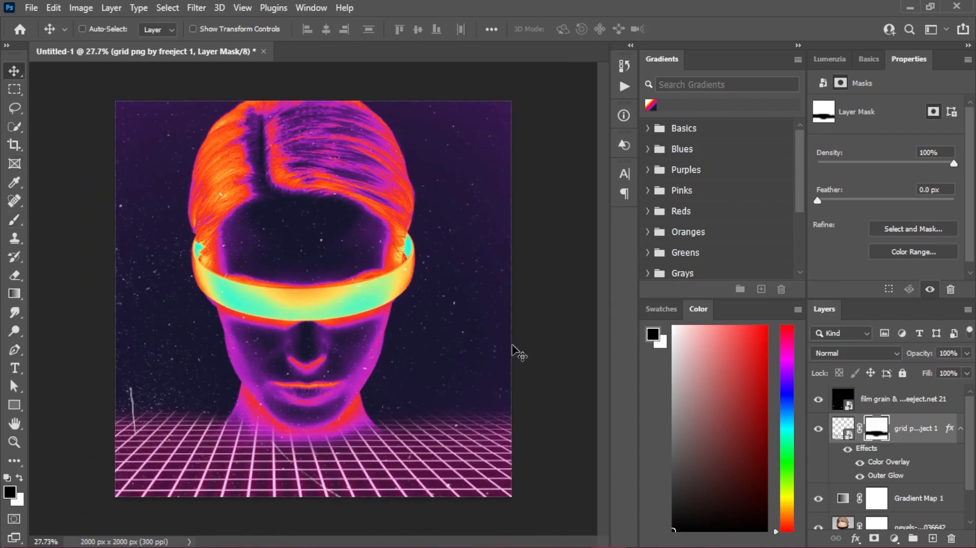
# - Select the film grain layer and look through the installed fonts for a title typeface
pyautogui.click(909, 400)
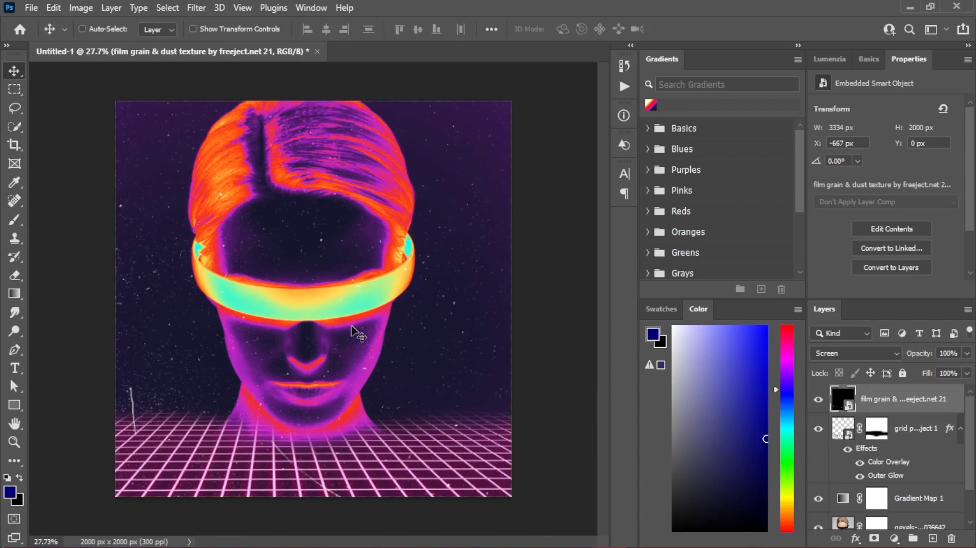
pyautogui.click(14, 368)
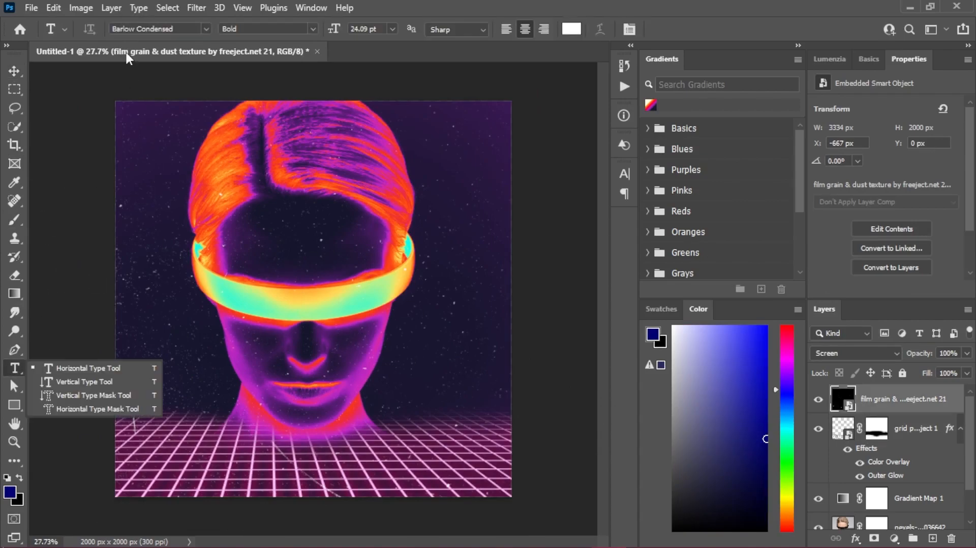
pyautogui.click(206, 29)
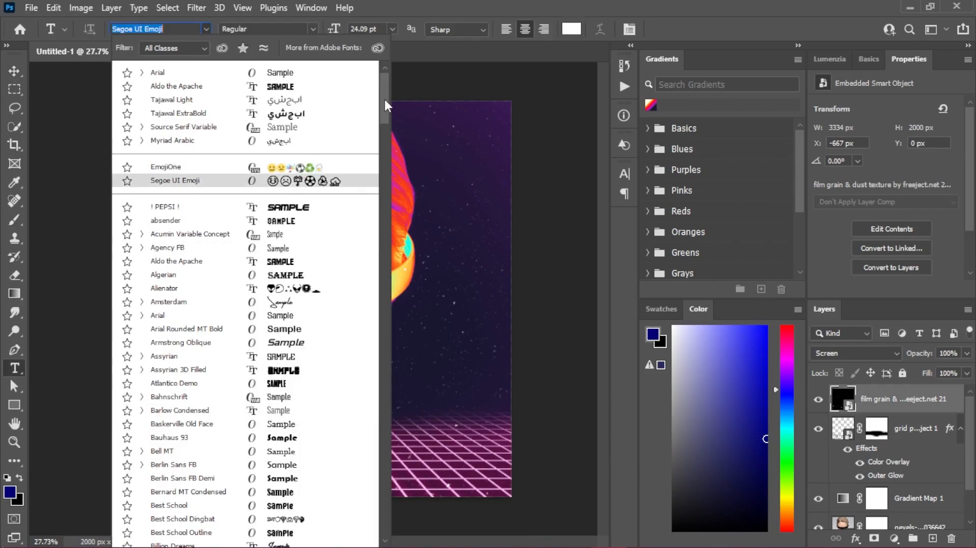
pyautogui.moveTo(384, 104); pyautogui.dragTo(371, 333)
pyautogui.scroll(-1, 370, 333)
pyautogui.scroll(-3, 371, 335)
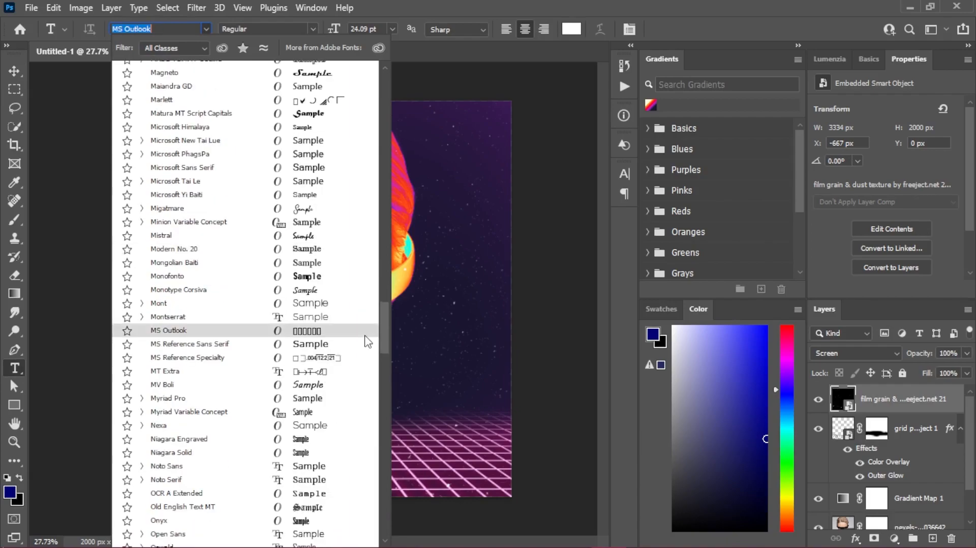
pyautogui.scroll(2, 367, 341)
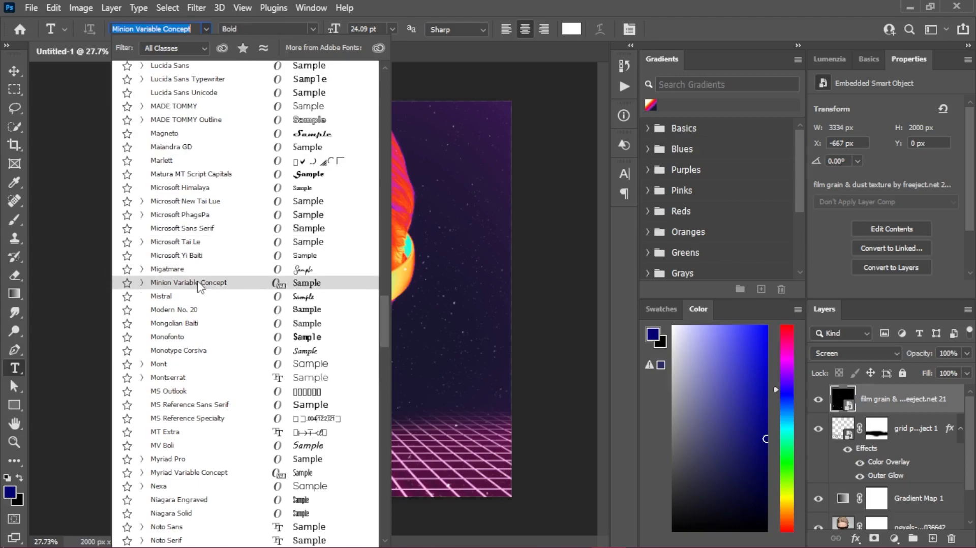
pyautogui.moveTo(383, 315); pyautogui.dragTo(374, 261)
pyautogui.scroll(15, 366, 234)
pyautogui.scroll(-20, 356, 254)
pyautogui.scroll(-20, 339, 352)
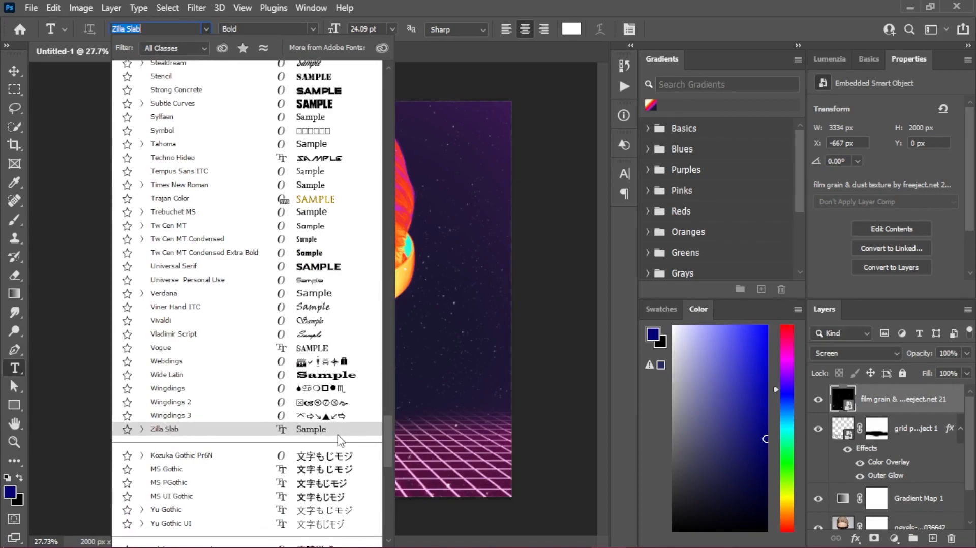
# - Switch to File Explorer and look up the font file in the StrongConcrete-Bold by freeject.net folder
pyautogui.click(909, 8)
pyautogui.click(962, 114)
pyautogui.click(961, 113)
pyautogui.doubleClick(362, 350)
pyautogui.doubleClick(541, 170)
pyautogui.click(620, 184)
pyautogui.click(115, 103)
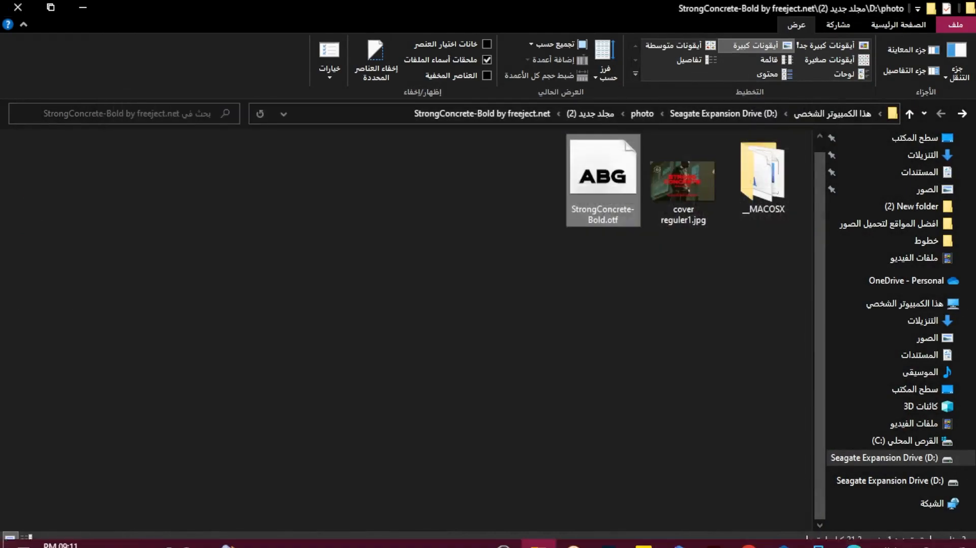
pyautogui.click(604, 523)
# - Choose the Strong Concrete Bold font and add the white text ARTIFICIAL over the visor
pyautogui.click(206, 29)
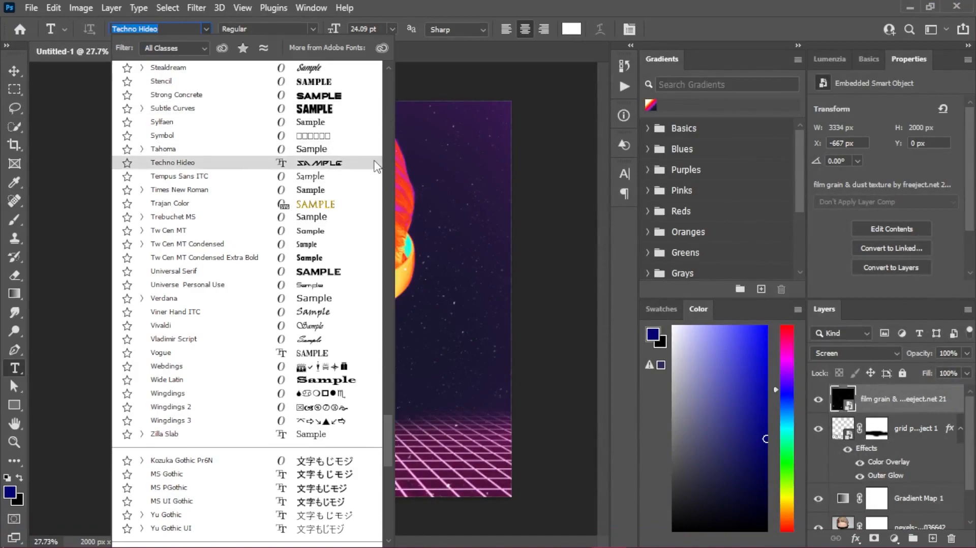
pyautogui.moveTo(385, 433); pyautogui.dragTo(384, 397)
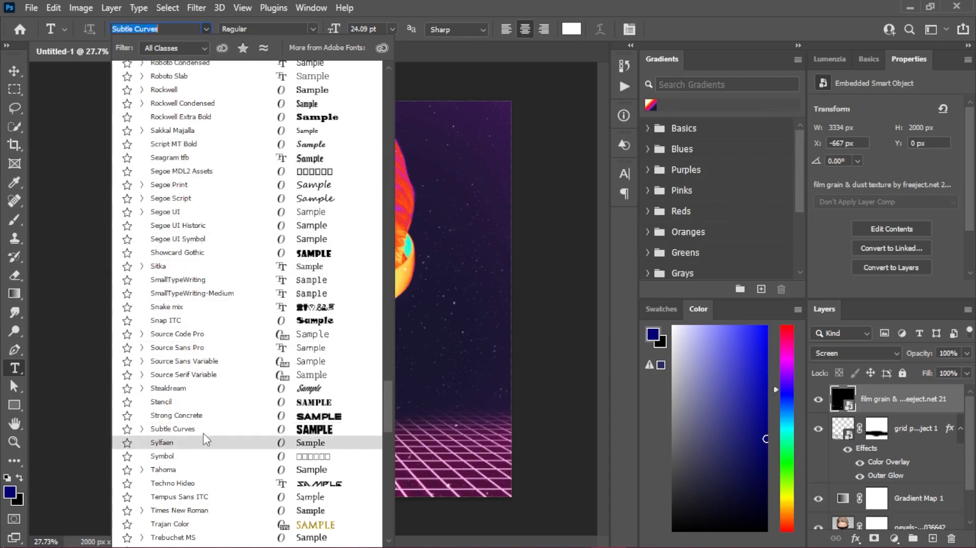
pyautogui.click(203, 415)
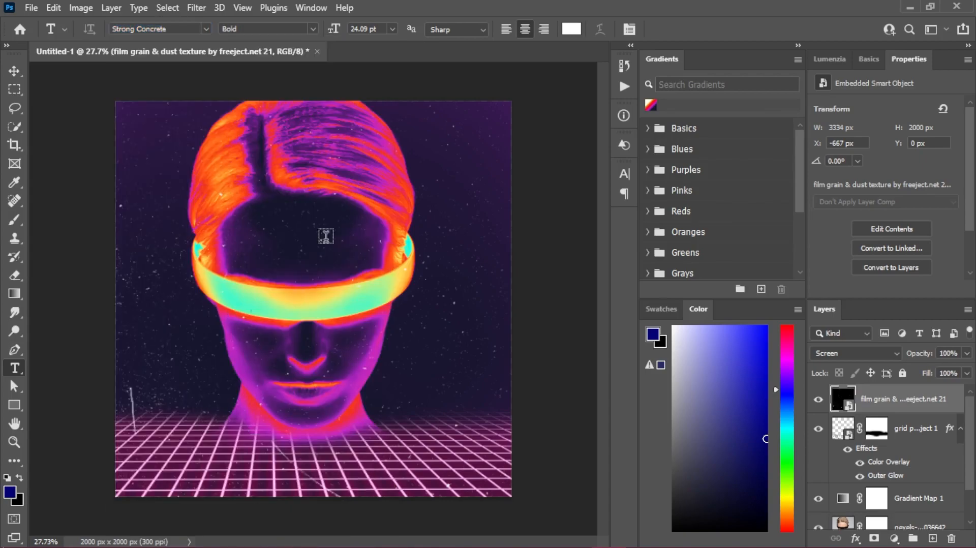
pyautogui.click(227, 286)
pyautogui.press('BackSpace')
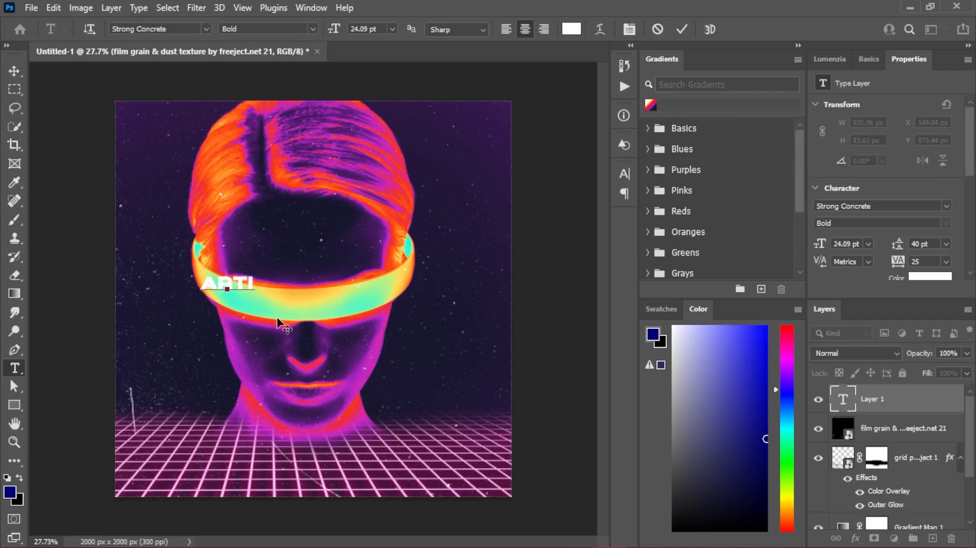
pyautogui.write('ARTIFICIAL')
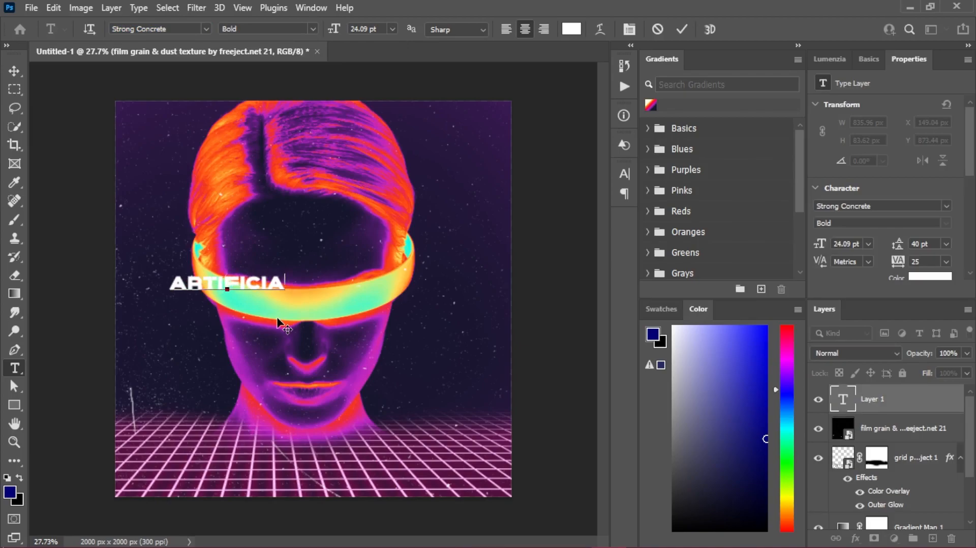
pyautogui.hotkey('ctrl', 'Return')
# - Enlarge the ARTIFICIAL text to 54.04 pt and place it across the grid floor
pyautogui.hotkey('ctrl', 't')
pyautogui.moveTo(293, 291); pyautogui.dragTo(329, 476)
pyautogui.click(708, 29)
# - Change the duplicated text line beneath ARTIFICIAL to INTELEGENT and nudge it into place
pyautogui.doubleClick(328, 471)
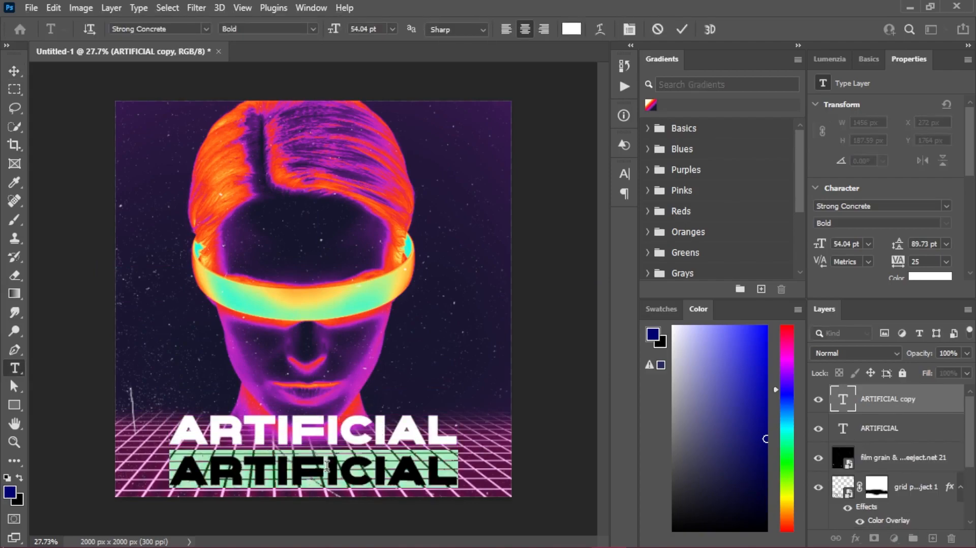
pyautogui.write('IN')
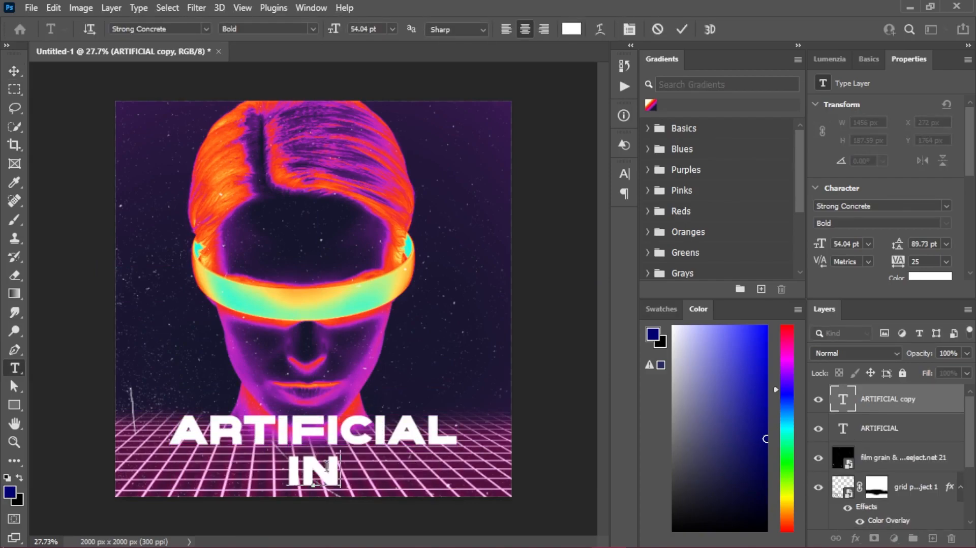
pyautogui.write('TELE')
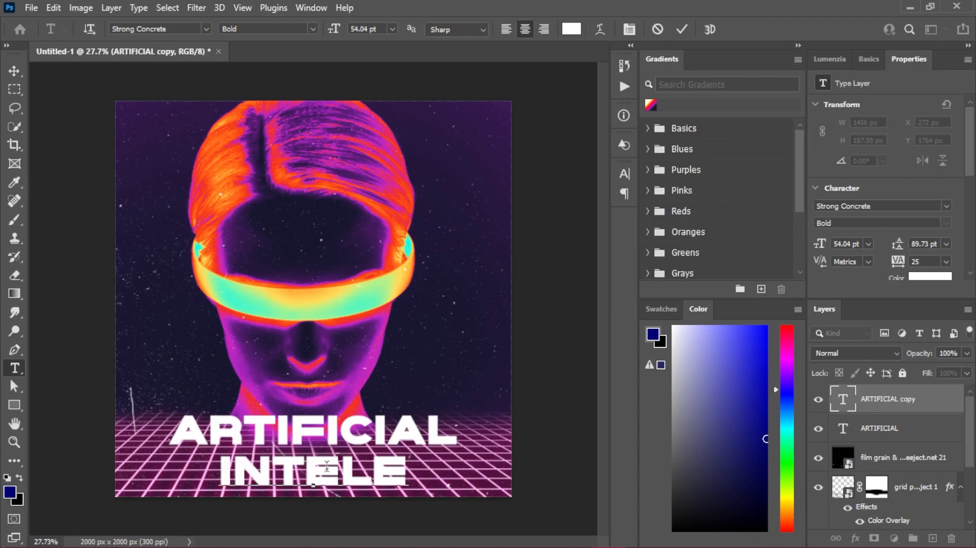
pyautogui.write('GENT')
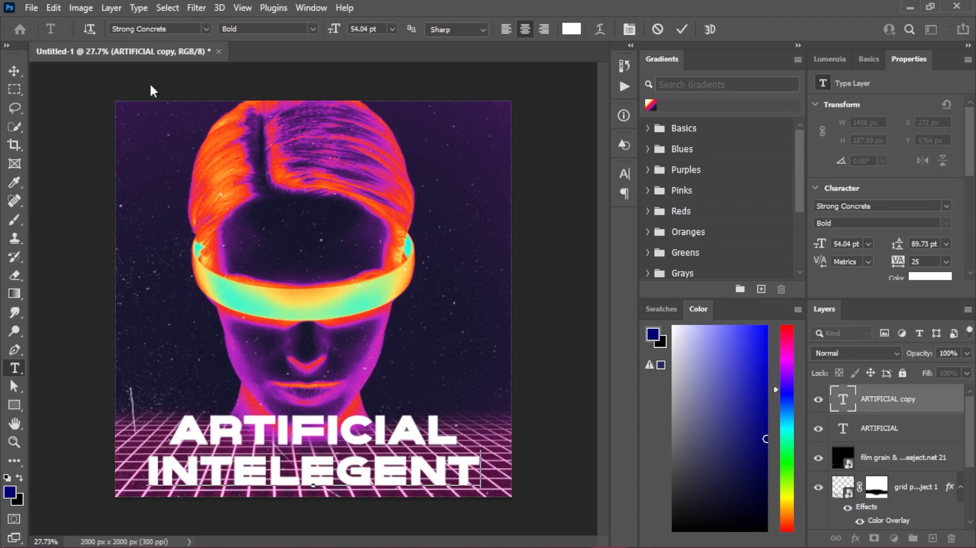
pyautogui.click(15, 72)
pyautogui.moveTo(337, 471); pyautogui.dragTo(341, 466)
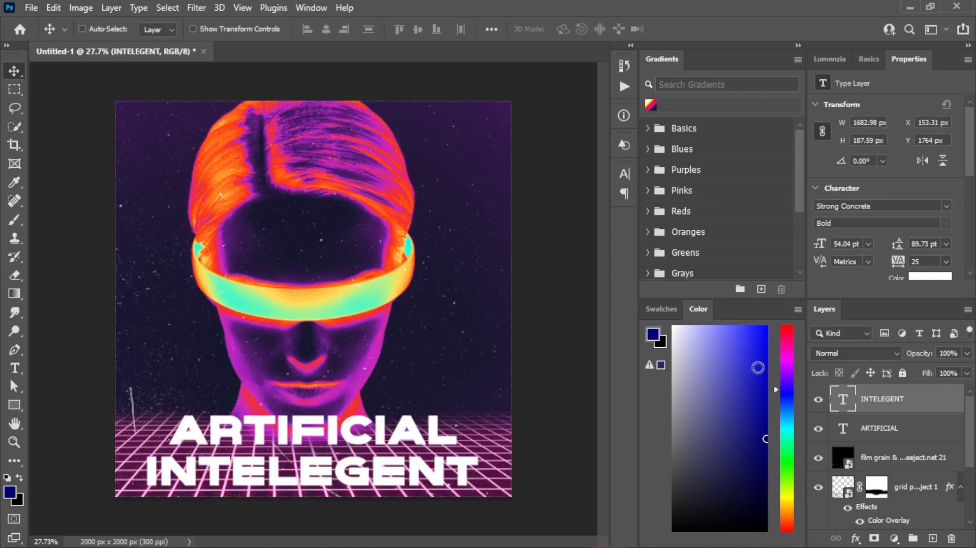
# - Set the INTELEGENT text to an 18 pt font size with 480 tracking
pyautogui.scroll(-20, 839, 243)
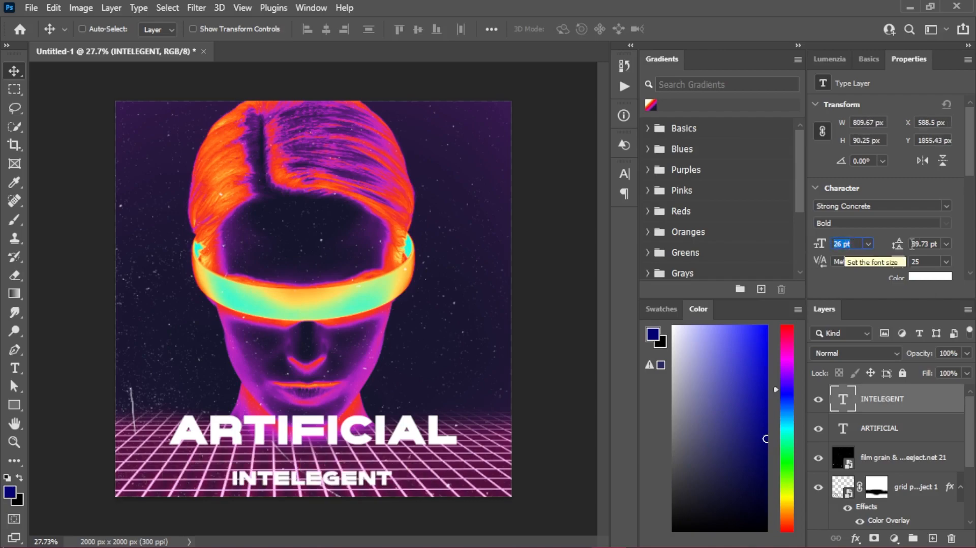
pyautogui.scroll(-2, 929, 255)
pyautogui.click(930, 261)
pyautogui.scroll(16, 930, 262)
pyautogui.scroll(14, 929, 261)
pyautogui.scroll(-2, 848, 242)
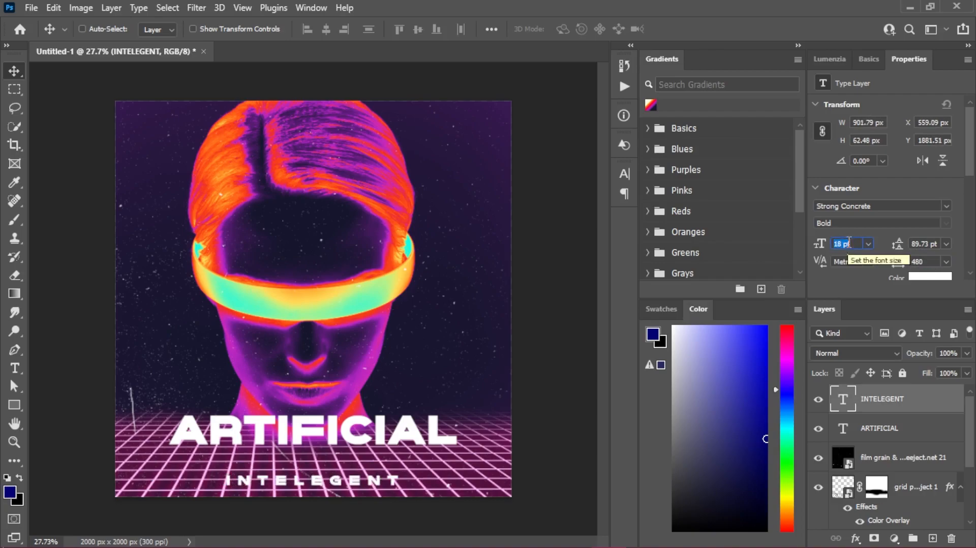
# - Position INTELEGENT close beneath ARTIFICIAL and move the lettering lower on the grid
pyautogui.moveTo(270, 485); pyautogui.dragTo(298, 462)
pyautogui.scroll(6, 299, 464)
pyautogui.scroll(-2, 306, 488)
pyautogui.keyDown('ctrl'); pyautogui.click(901, 427); pyautogui.keyUp('ctrl')
pyautogui.scroll(-3, 359, 442)
pyautogui.moveTo(359, 443); pyautogui.dragTo(355, 403)
pyautogui.scroll(-2, 356, 467)
pyautogui.scroll(3, 364, 477)
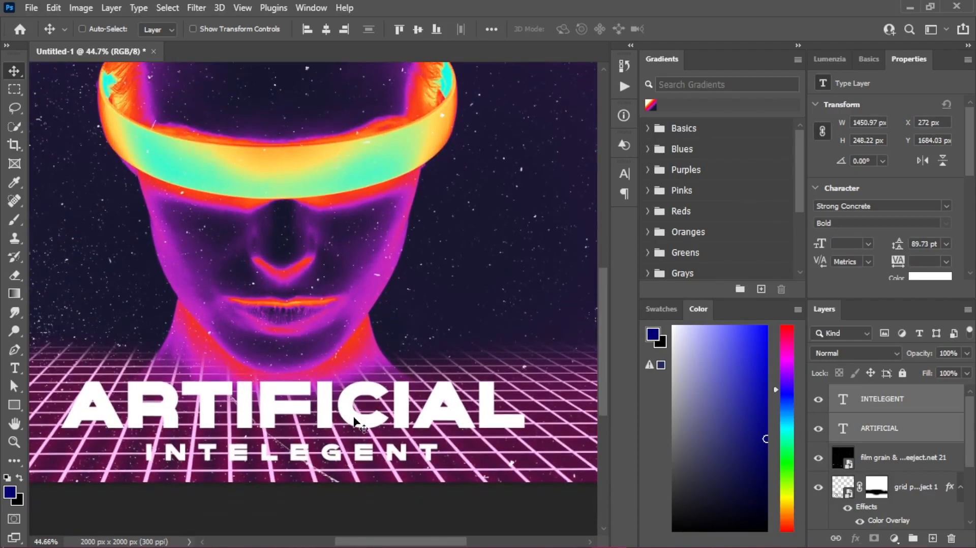
# - Squash the two text layers together to a height of 199 px, keeping their width and upright letters
pyautogui.hotkey('ctrl', 't')
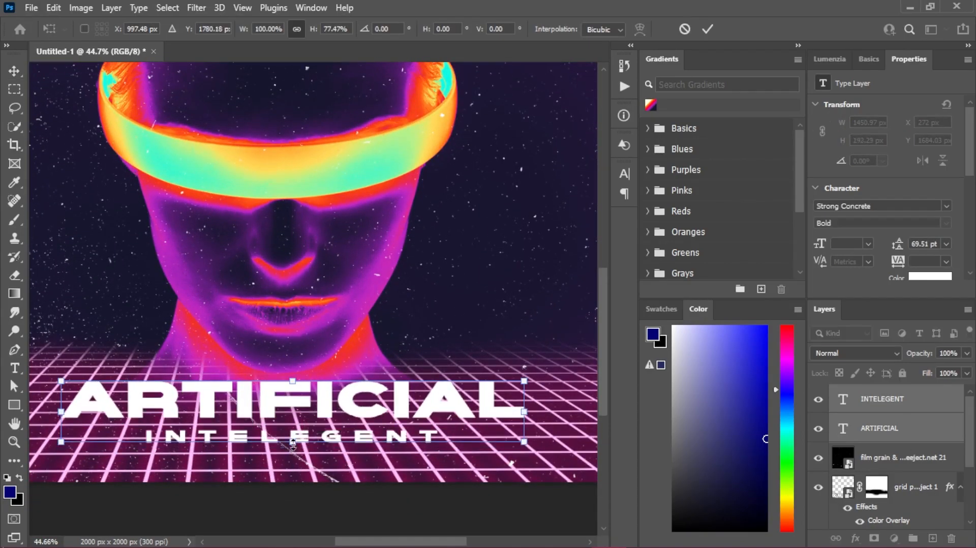
pyautogui.moveTo(292, 381)
pyautogui.mouseDown()
pyautogui.moveTo(292, 401)
pyautogui.moveTo(293, 376)
pyautogui.mouseUp()
pyautogui.moveTo(525, 461); pyautogui.dragTo(493, 444)
pyautogui.moveTo(409, 452); pyautogui.dragTo(454, 445)
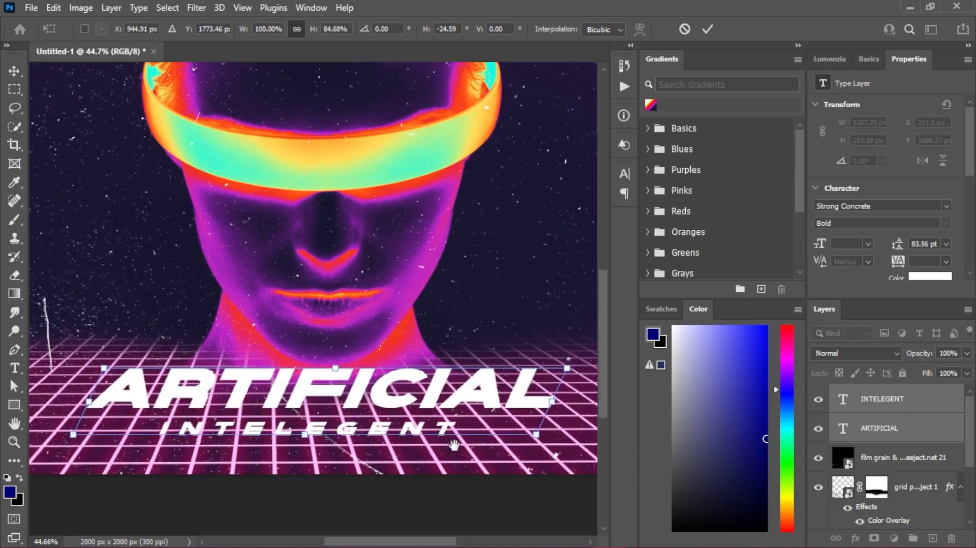
pyautogui.moveTo(73, 437); pyautogui.dragTo(104, 434)
pyautogui.click(707, 28)
# - Move the two text lines slightly on the grid and align their horizontal centres
pyautogui.scroll(-2, 293, 362)
pyautogui.moveTo(352, 386); pyautogui.dragTo(346, 391)
pyautogui.click(326, 29)
pyautogui.scroll(-2, 384, 320)
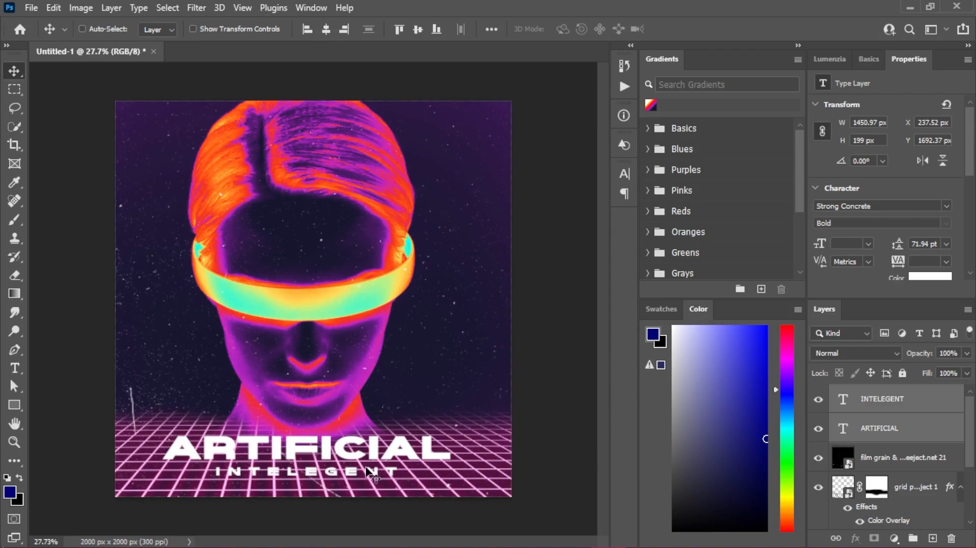
# - Duplicate the INTELEGENT text above ARTIFICIAL and change the copy's wording to THE
pyautogui.scroll(3, 284, 488)
pyautogui.click(882, 401)
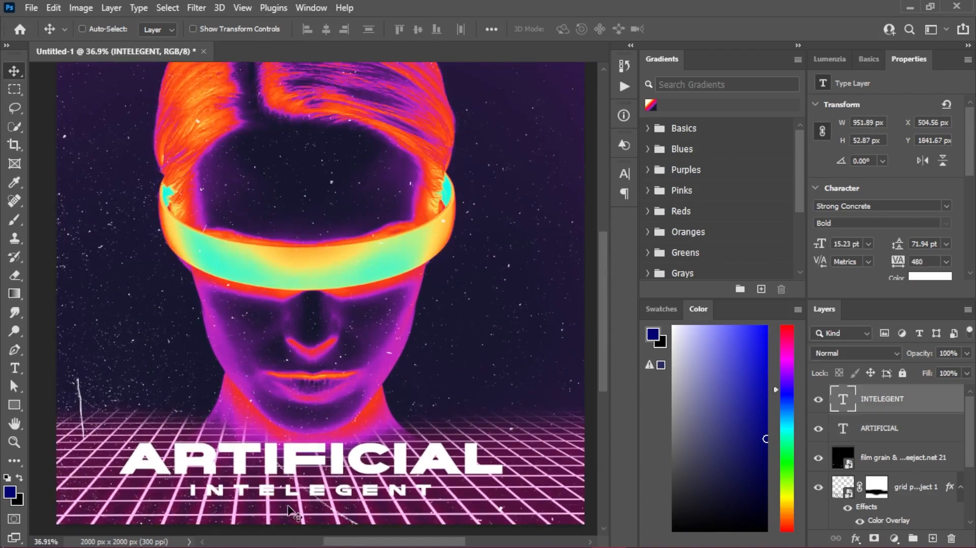
pyautogui.moveTo(314, 492); pyautogui.dragTo(260, 418)
pyautogui.doubleClick(260, 416)
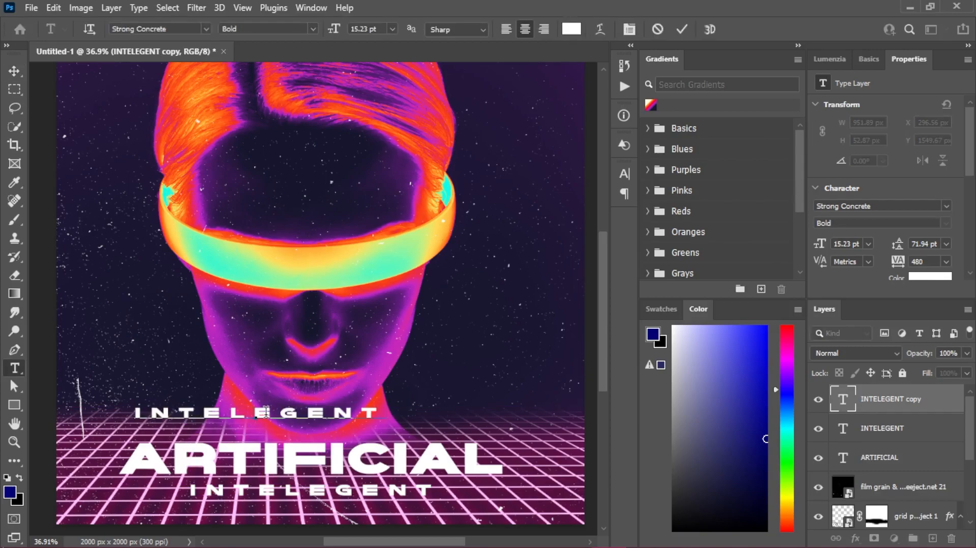
pyautogui.write('THE')
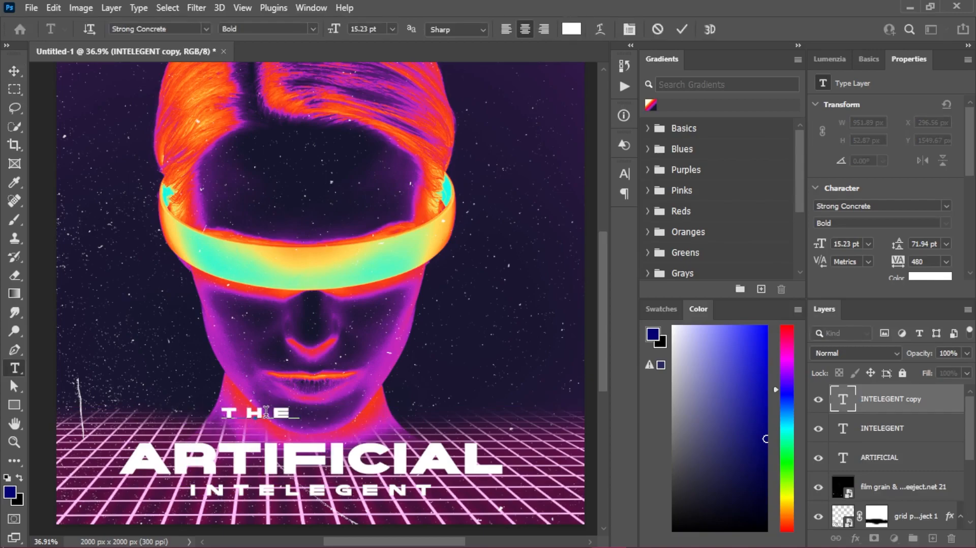
pyautogui.click(681, 30)
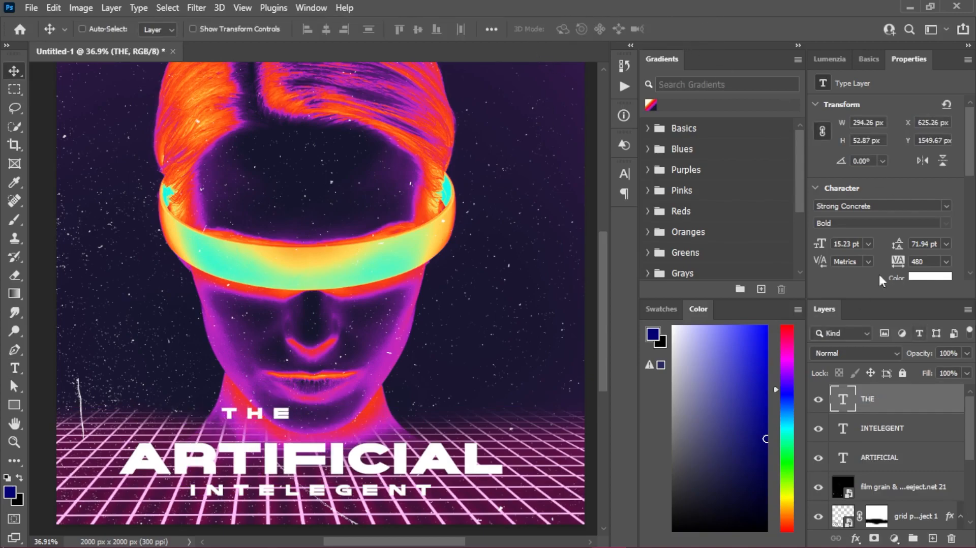
# - Set the THE text's tracking to 200 and place it just above the start of ARTIFICIAL
pyautogui.scroll(-2, 920, 265)
pyautogui.scroll(-10, 922, 224)
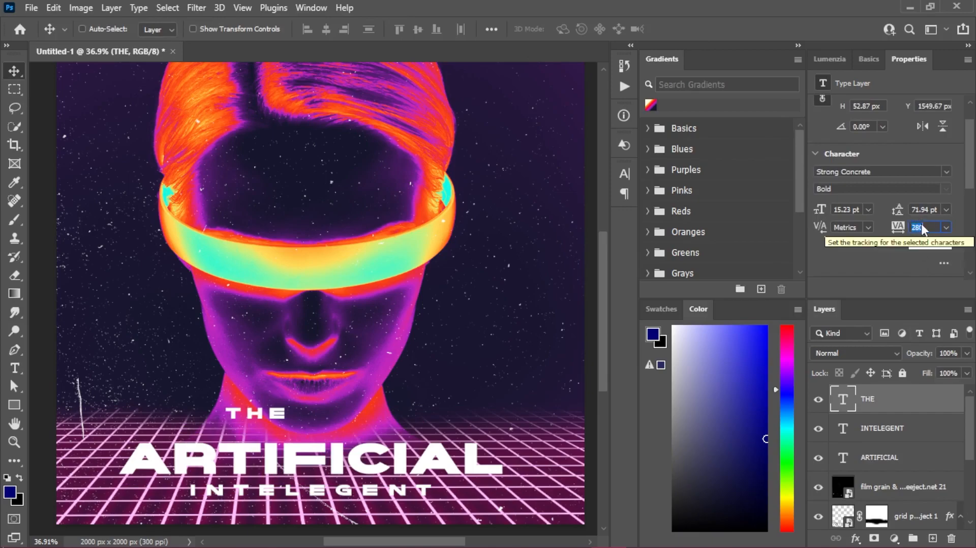
pyautogui.scroll(-3, 921, 222)
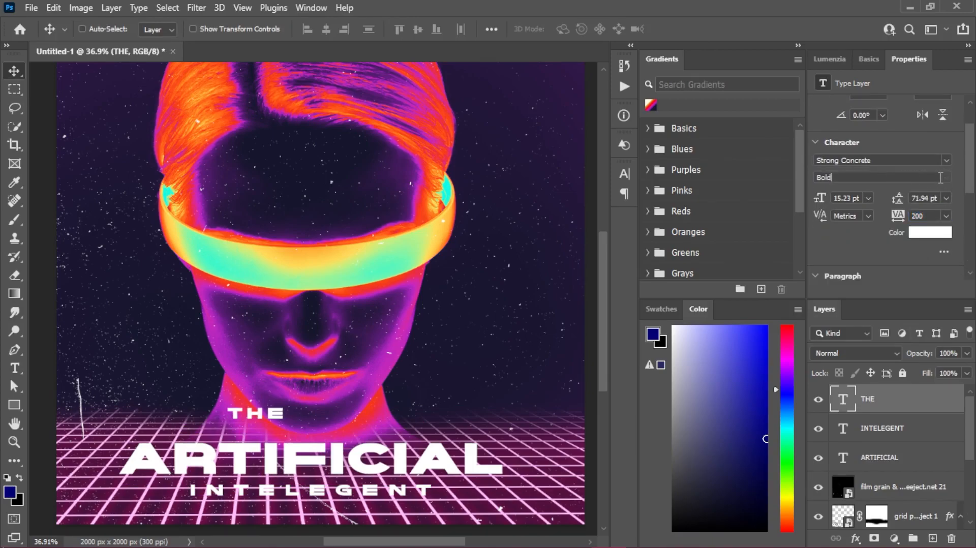
pyautogui.moveTo(268, 422); pyautogui.dragTo(188, 422)
pyautogui.hotkey('ctrl', 'z')
pyautogui.scroll(-3, 188, 422)
pyautogui.scroll(2, 363, 450)
pyautogui.moveTo(269, 435); pyautogui.dragTo(188, 445)
pyautogui.scroll(-2, 551, 187)
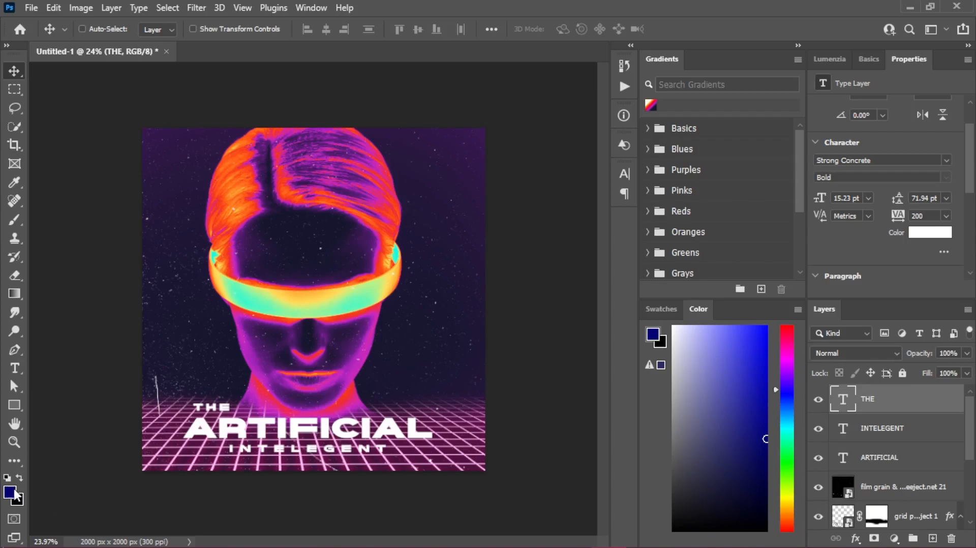
# - Draw a horizontal line about 591 px long with the Line tool, beside the neck near the grid's horizon
pyautogui.rightClick(14, 404)
pyautogui.click(56, 461)
pyautogui.scroll(2, 374, 342)
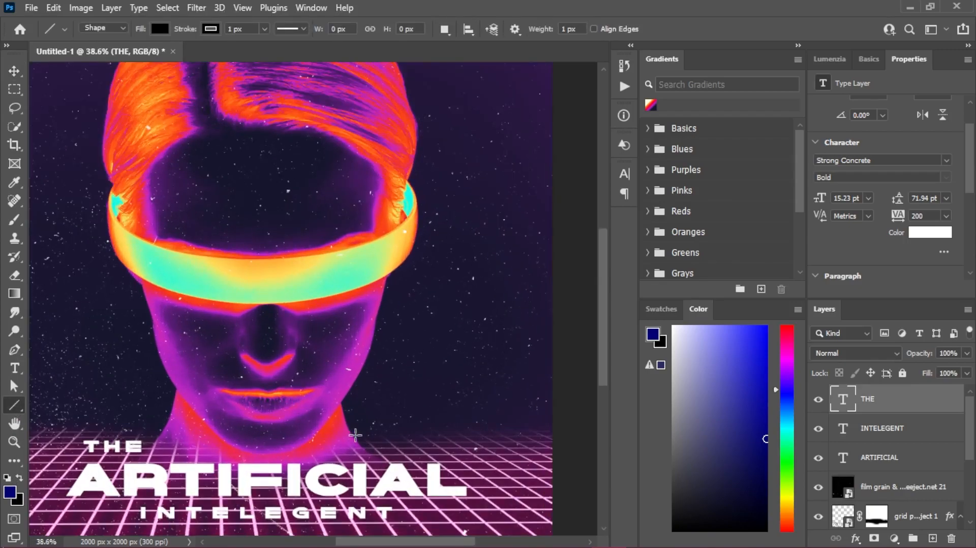
pyautogui.moveTo(357, 426); pyautogui.dragTo(519, 426)
pyautogui.click(17, 70)
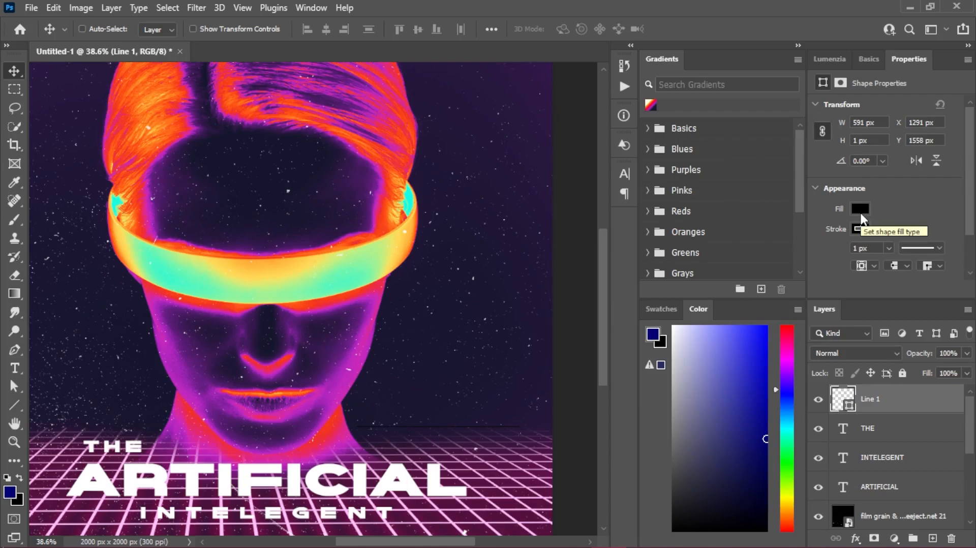
# - Give the horizontal line a white fill and no stroke
pyautogui.click(859, 210)
pyautogui.click(791, 284)
pyautogui.click(923, 201)
pyautogui.click(859, 228)
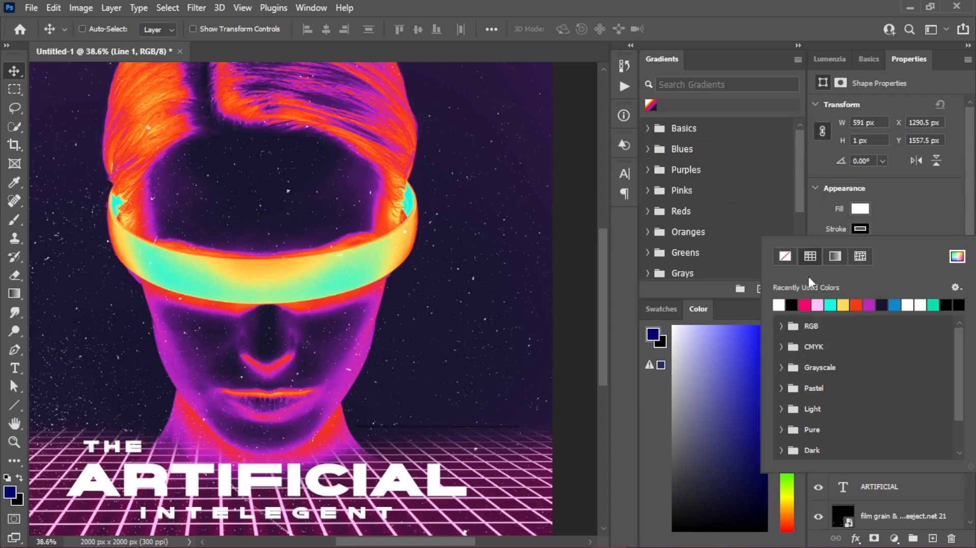
pyautogui.click(785, 255)
pyautogui.click(926, 222)
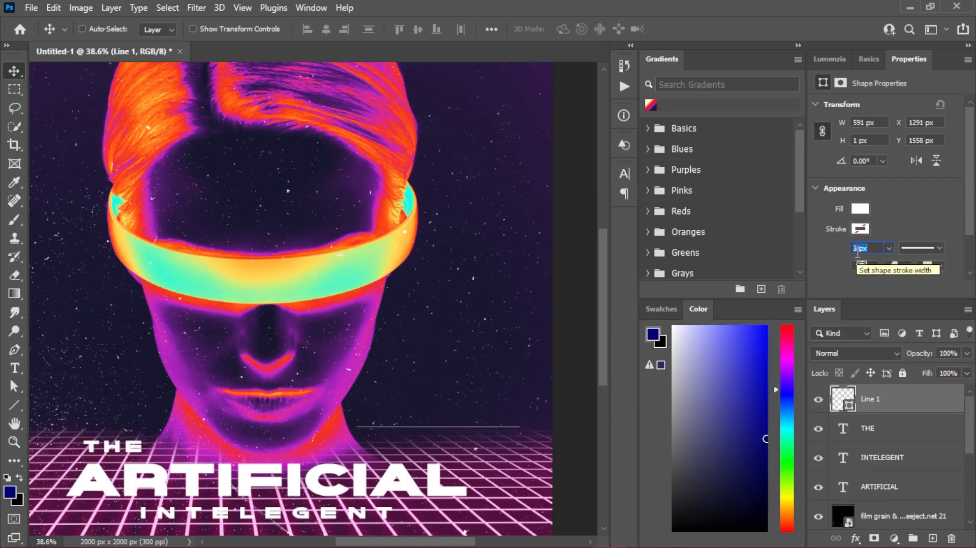
pyautogui.write('7')
pyautogui.press('Return')
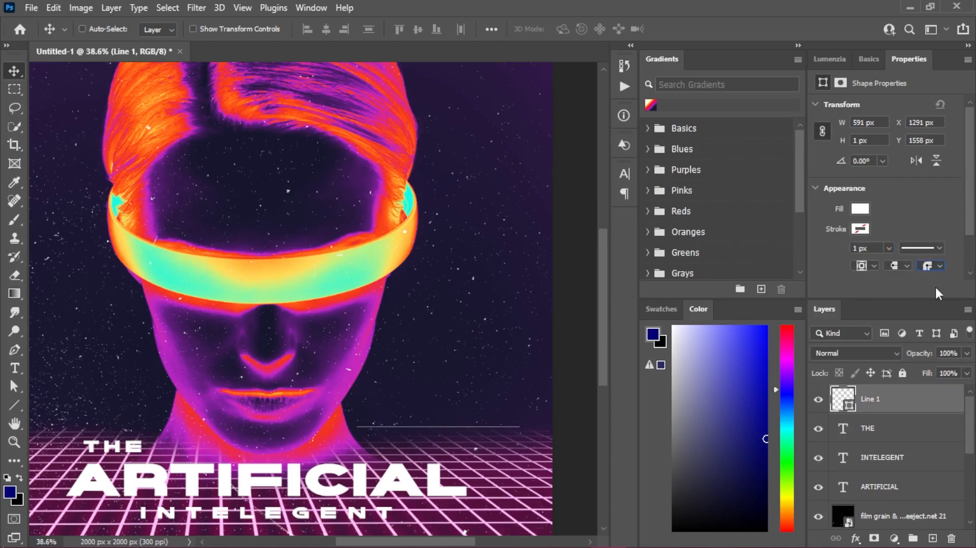
# - Set the horizontal line's stroke to white at 19 px wide and its fill to none
pyautogui.scroll(-3, 922, 236)
pyautogui.scroll(-5, 862, 203)
pyautogui.scroll(5, 860, 228)
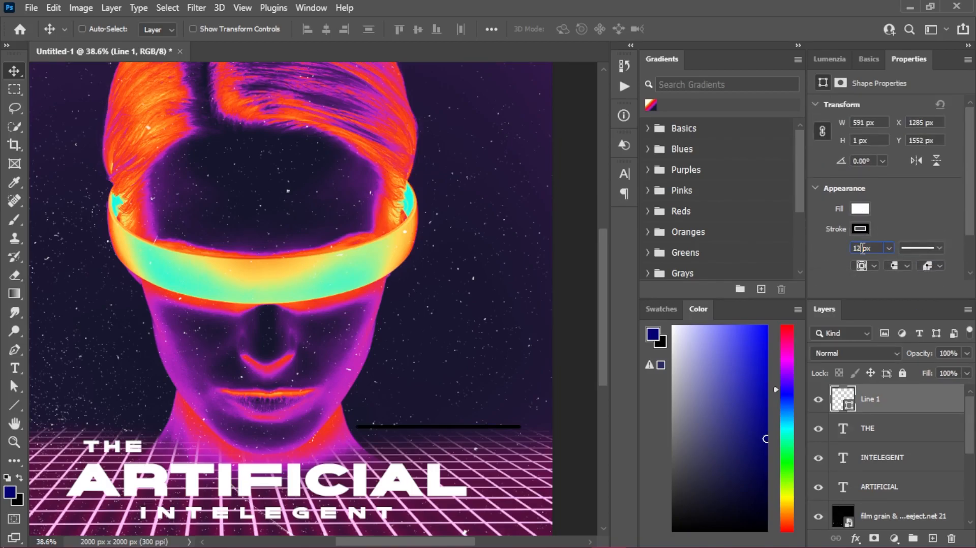
pyautogui.click(860, 229)
pyautogui.click(785, 256)
pyautogui.click(929, 211)
pyautogui.click(859, 229)
pyautogui.click(778, 304)
pyautogui.click(860, 209)
pyautogui.click(784, 235)
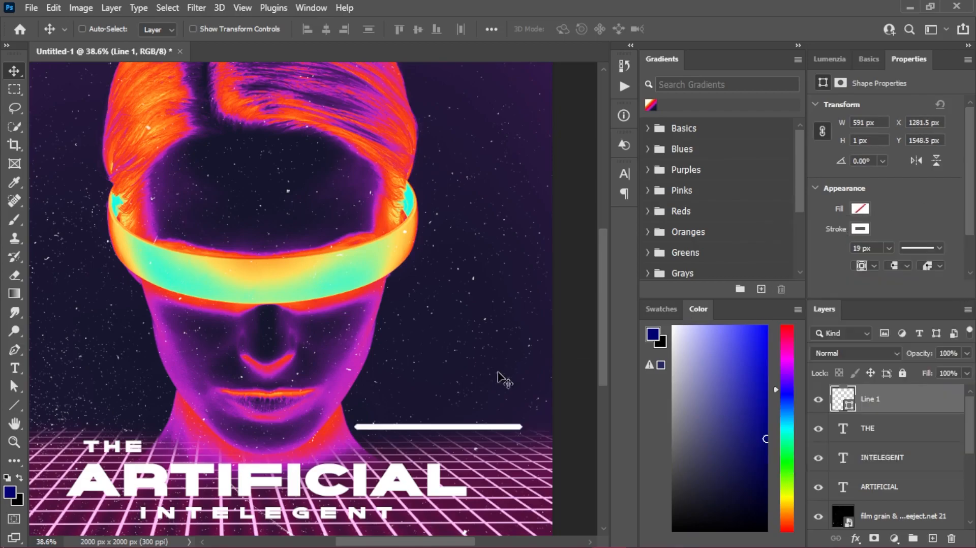
# - Clip a Gradient Map adjustment to the line and apply the first preset of the infrared gradient VOL 1 by freeject set
pyautogui.click(894, 538)
pyautogui.click(895, 515)
pyautogui.keyDown('alt'); pyautogui.click(901, 413); pyautogui.keyUp('alt')
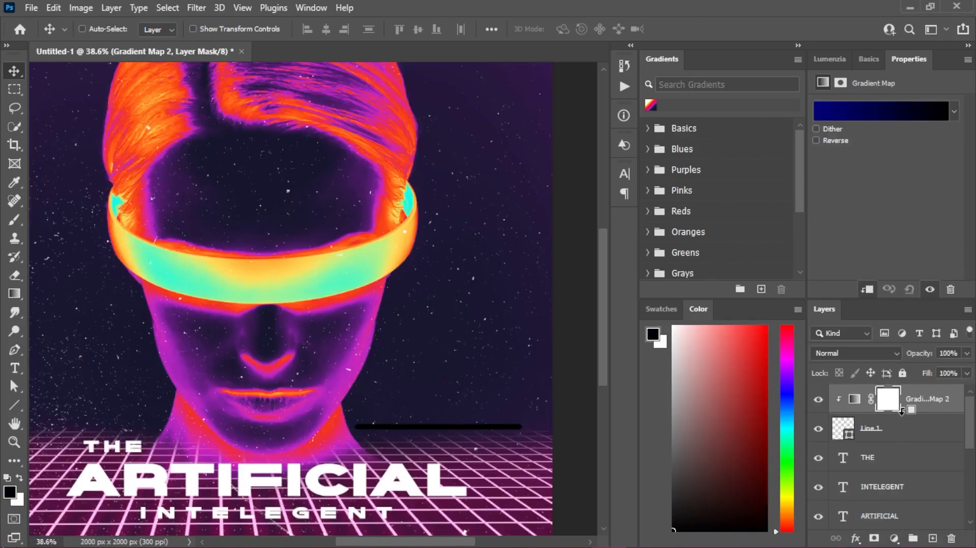
pyautogui.click(893, 121)
pyautogui.click(508, 179)
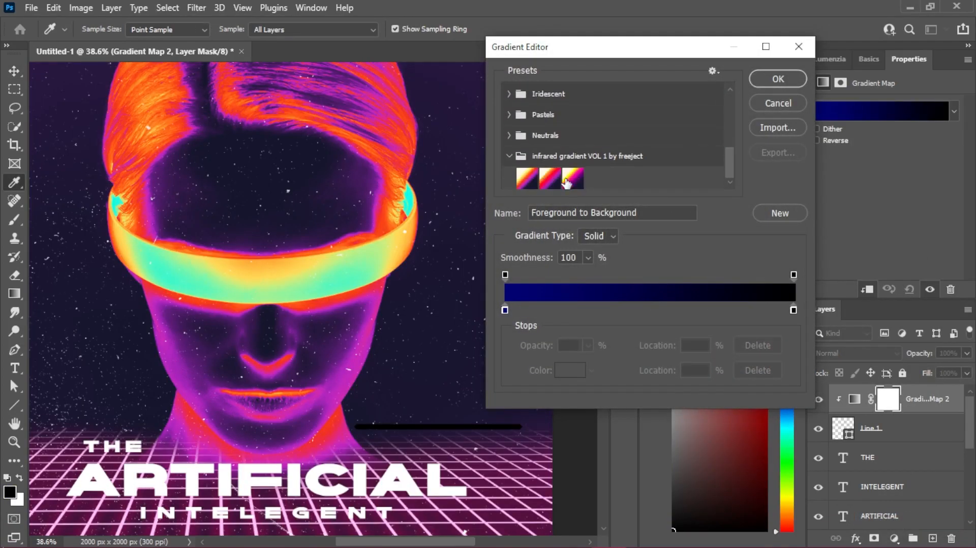
pyautogui.click(550, 178)
pyautogui.click(531, 179)
pyautogui.click(574, 180)
pyautogui.click(552, 180)
pyautogui.click(531, 178)
pyautogui.press('Return')
# - Add a Gradient Overlay effect to the Gradient Map layer clipped to the line, leaving Color Overlay off
pyautogui.doubleClick(926, 399)
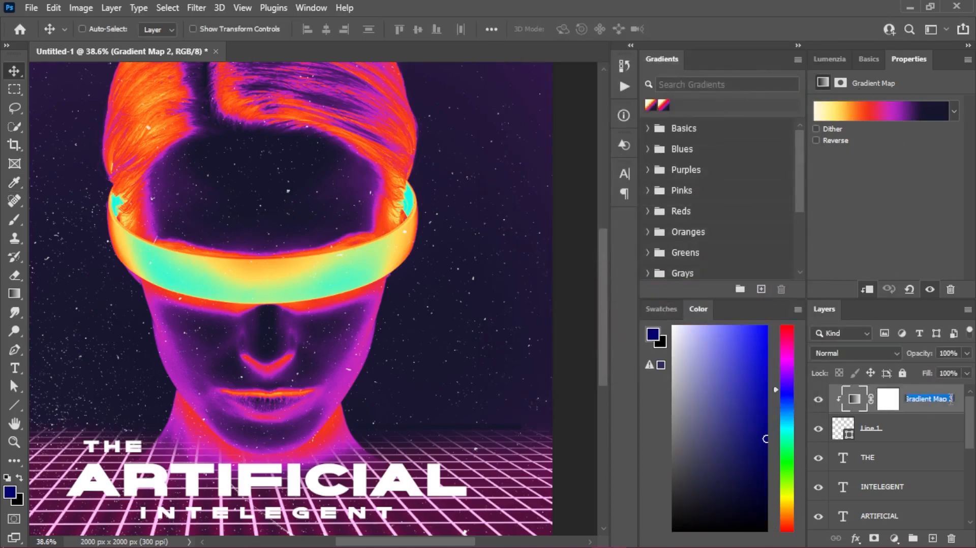
pyautogui.doubleClick(952, 412)
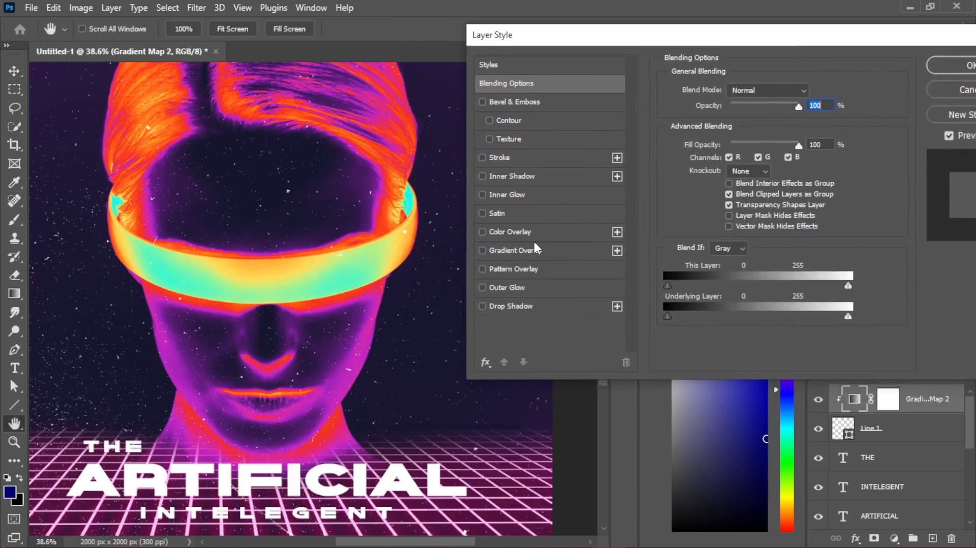
pyautogui.click(532, 240)
pyautogui.click(533, 252)
pyautogui.click(481, 232)
pyautogui.click(552, 252)
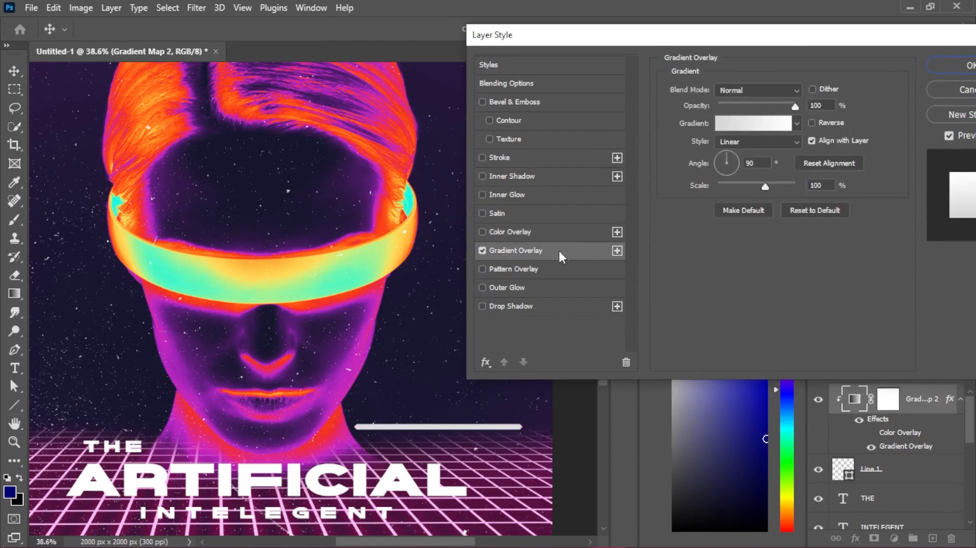
# - Compare the infrared presets for the Gradient Overlay and apply the cream, orange, purple and dark navy gradient
pyautogui.click(752, 123)
pyautogui.scroll(-10, 635, 163)
pyautogui.click(550, 178)
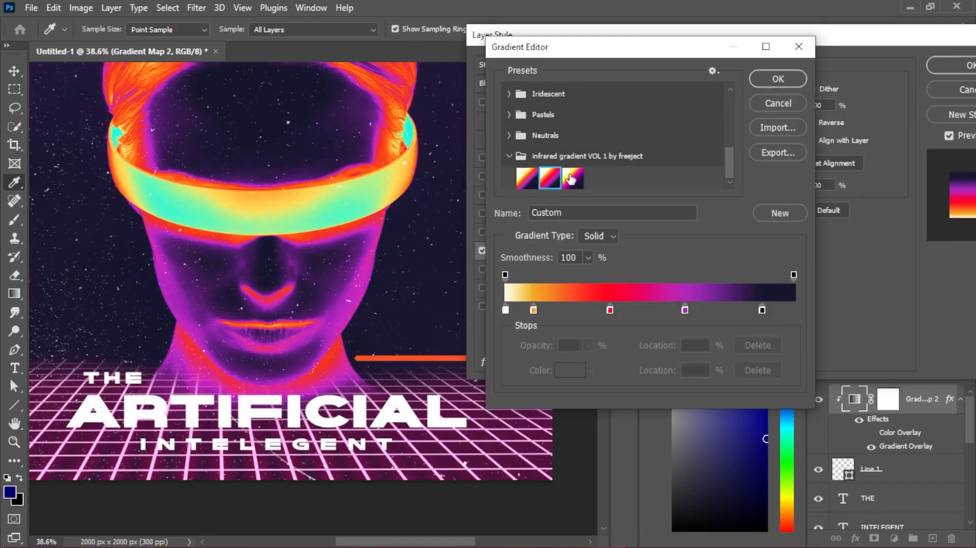
pyautogui.click(777, 78)
pyautogui.click(784, 165)
pyautogui.click(823, 119)
pyautogui.scroll(-8, 611, 152)
pyautogui.click(573, 178)
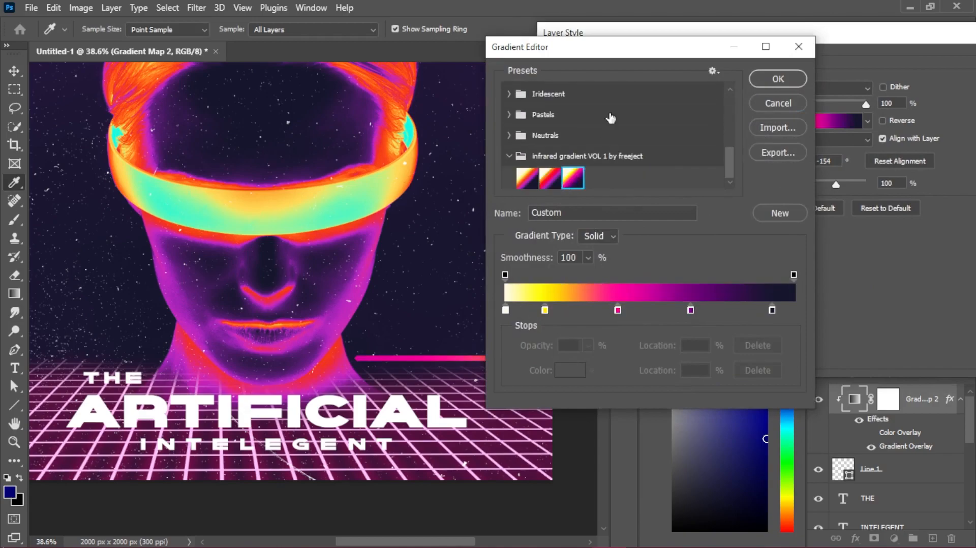
pyautogui.click(778, 79)
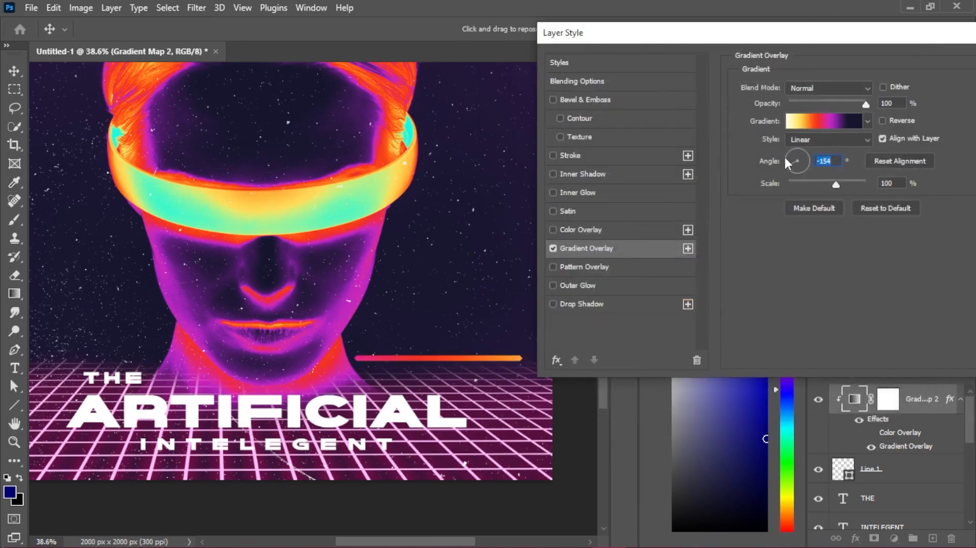
# - Keep the Gradient Overlay in Normal mode, scale it to 56%, and rotate its angle so the colours run along the line
pyautogui.click(839, 89)
pyautogui.click(826, 207)
pyautogui.click(840, 90)
pyautogui.click(843, 100)
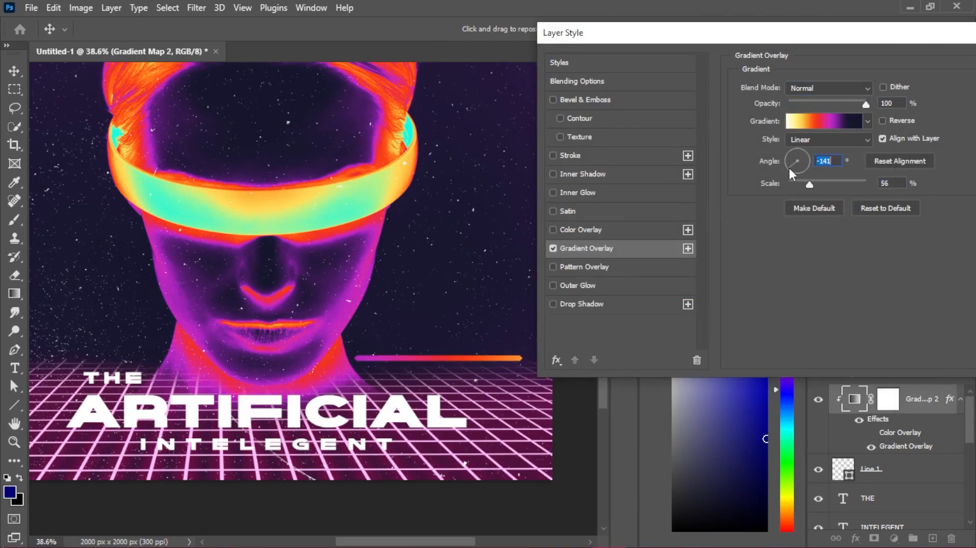
pyautogui.moveTo(803, 164); pyautogui.dragTo(785, 165)
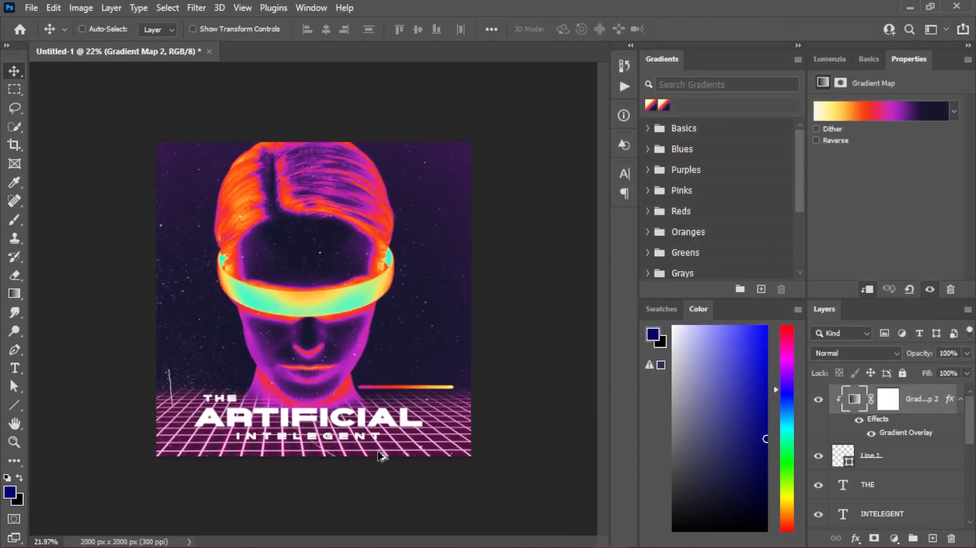
# - Place the folded cardboard texture by freeject.net 17 image into the cover, spanning the canvas width
pyautogui.click(909, 7)
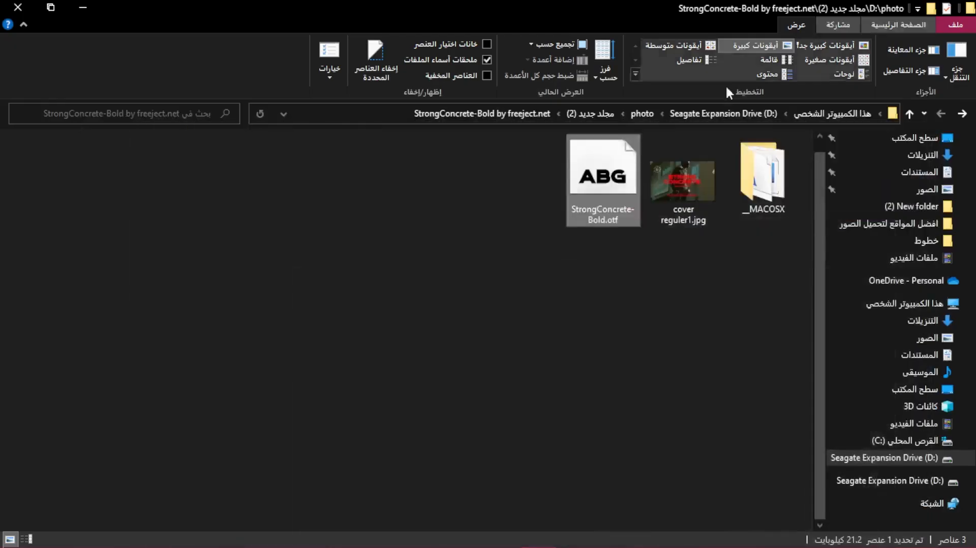
pyautogui.click(962, 113)
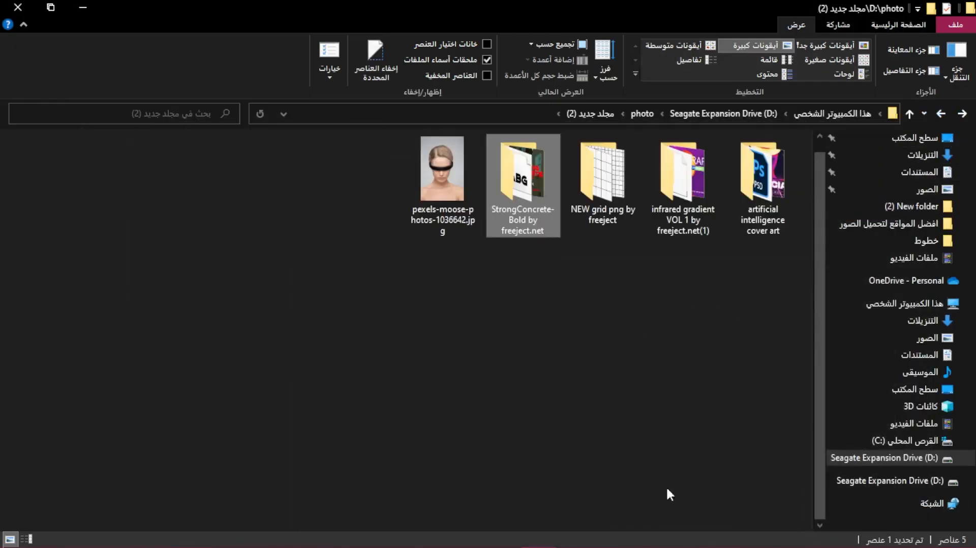
pyautogui.click(962, 113)
pyautogui.doubleClick(617, 181)
pyautogui.doubleClick(538, 179)
pyautogui.moveTo(471, 201); pyautogui.dragTo(288, 319)
pyautogui.moveTo(183, 299); pyautogui.dragTo(123, 298)
pyautogui.click(683, 29)
# - Blend the cardboard texture with Multiply and enlarge it to about 2789 × 3944 px so it covers the whole canvas
pyautogui.click(856, 352)
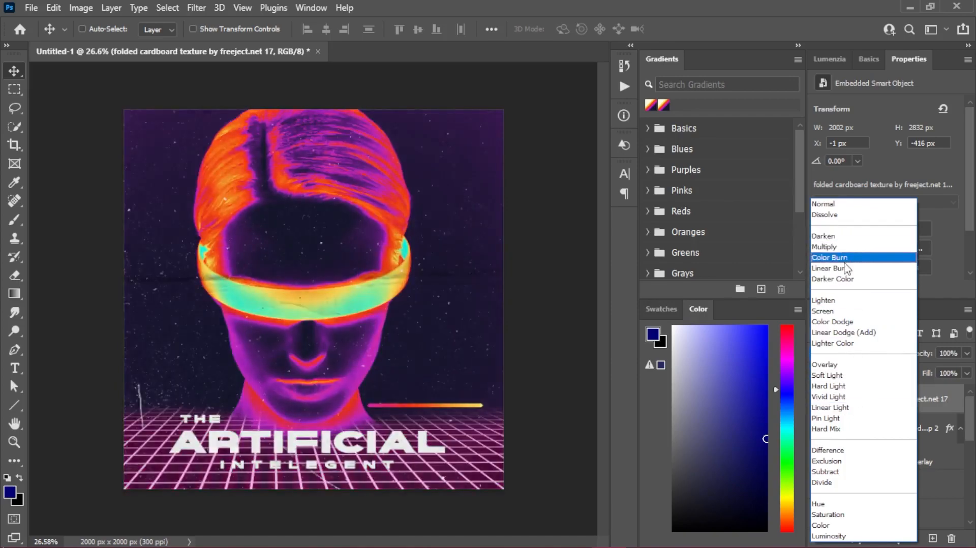
pyautogui.click(844, 249)
pyautogui.moveTo(380, 339); pyautogui.dragTo(386, 183)
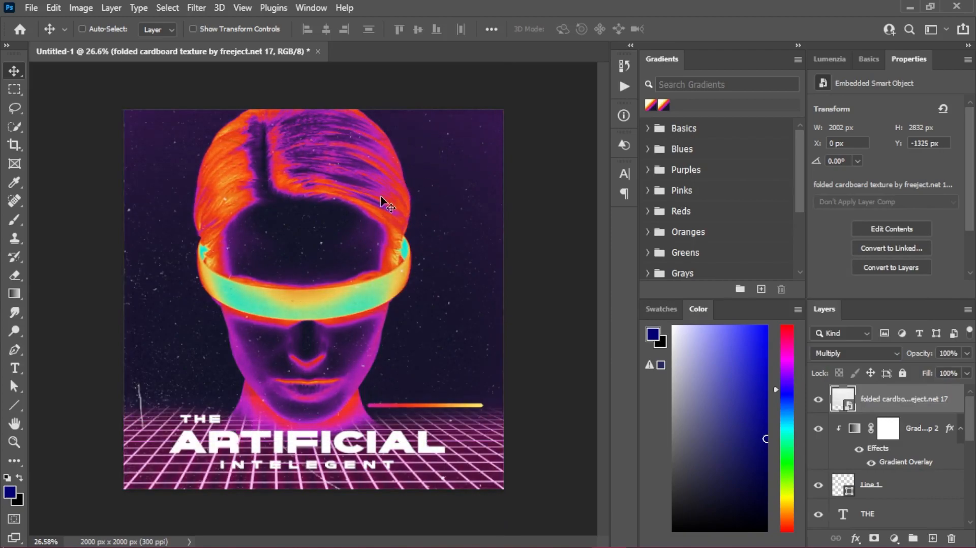
pyautogui.hotkey('ctrl', 't')
pyautogui.moveTo(310, 395); pyautogui.dragTo(305, 501)
pyautogui.moveTo(337, 354); pyautogui.dragTo(338, 358)
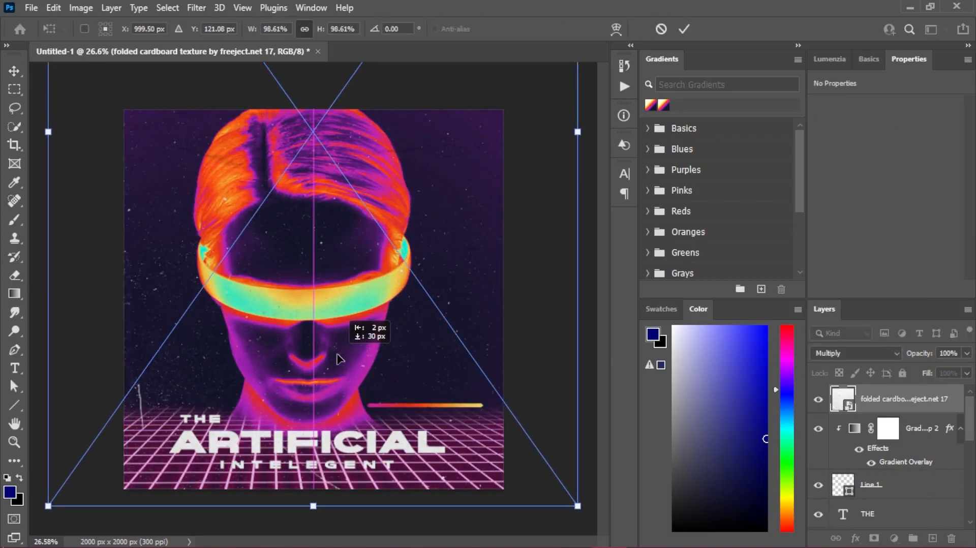
pyautogui.click(684, 29)
pyautogui.scroll(16, 275, 433)
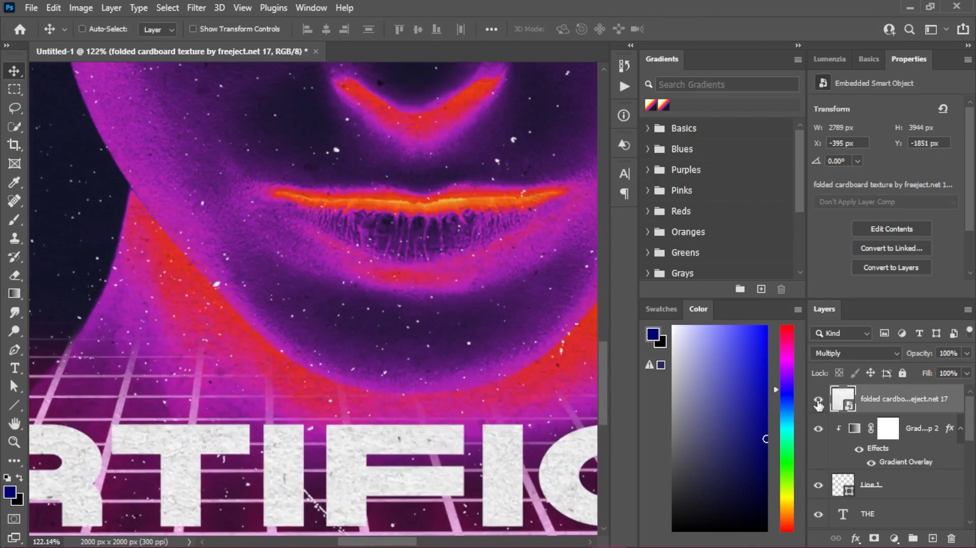
pyautogui.scroll(-16, 359, 401)
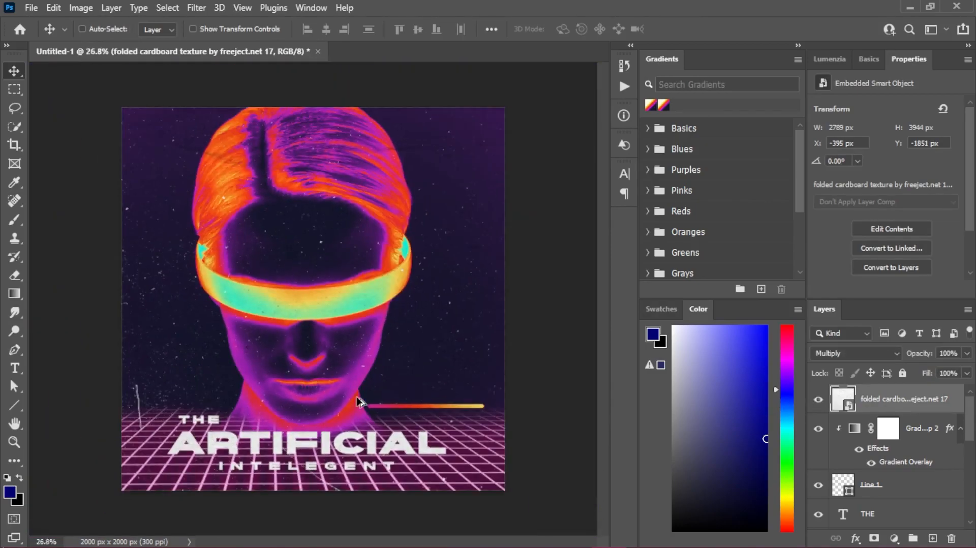
# - Add a new layer directly above the grid and draw a small upright rectangle at the cover's upper-left edge
pyautogui.scroll(-2, 913, 488)
pyautogui.scroll(-5, 916, 464)
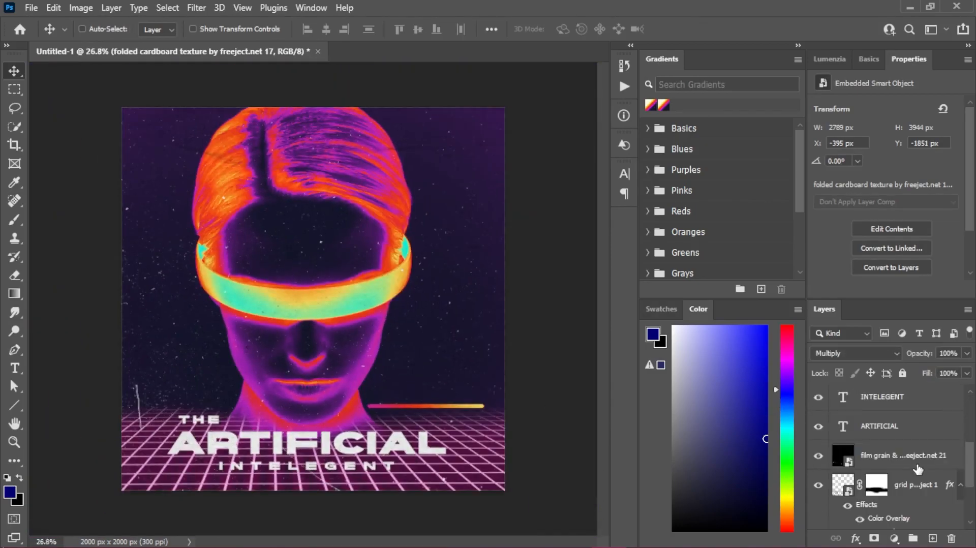
pyautogui.click(930, 432)
pyautogui.click(932, 539)
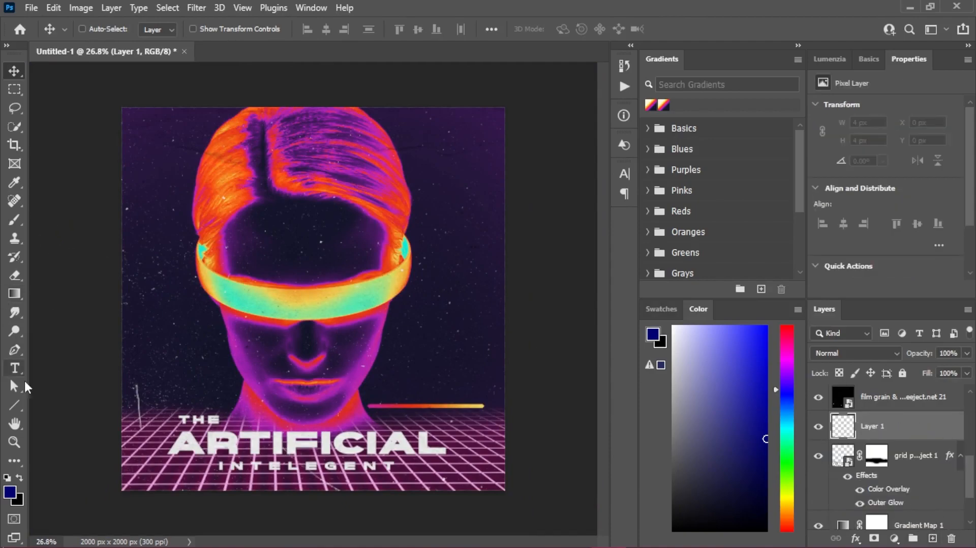
pyautogui.rightClick(14, 405)
pyautogui.click(77, 405)
pyautogui.scroll(8, 126, 113)
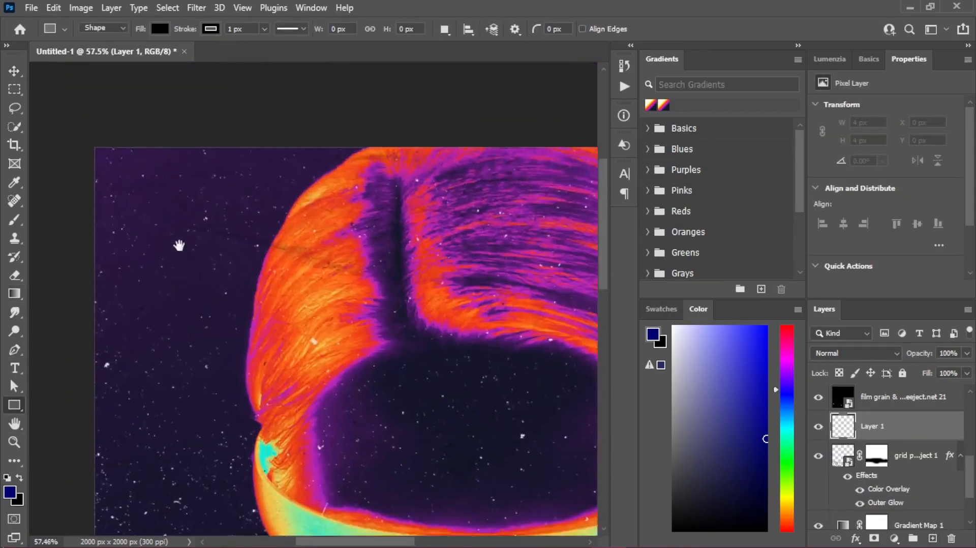
pyautogui.moveTo(178, 198)
pyautogui.mouseDown()
pyautogui.moveTo(230, 257)
pyautogui.moveTo(212, 262)
pyautogui.mouseUp()
# - Give the small rectangle a white fill and no stroke
pyautogui.click(860, 208)
pyautogui.click(782, 281)
pyautogui.click(859, 228)
pyautogui.click(772, 262)
pyautogui.click(14, 71)
# - Place the my-logo.png image into the cover from its folder
pyautogui.click(911, 9)
pyautogui.click(962, 115)
pyautogui.click(966, 115)
pyautogui.moveTo(38, 364); pyautogui.dragTo(194, 237)
pyautogui.moveTo(358, 76); pyautogui.dragTo(342, 273)
# - Shrink the logo to about 65 × 140 px and centre it on the white rectangle
pyautogui.moveTo(354, 352); pyautogui.dragTo(208, 255)
pyautogui.moveTo(213, 177); pyautogui.dragTo(213, 221)
pyautogui.moveTo(212, 263); pyautogui.dragTo(198, 224)
pyautogui.moveTo(197, 182); pyautogui.dragTo(197, 191)
pyautogui.moveTo(205, 233); pyautogui.dragTo(196, 232)
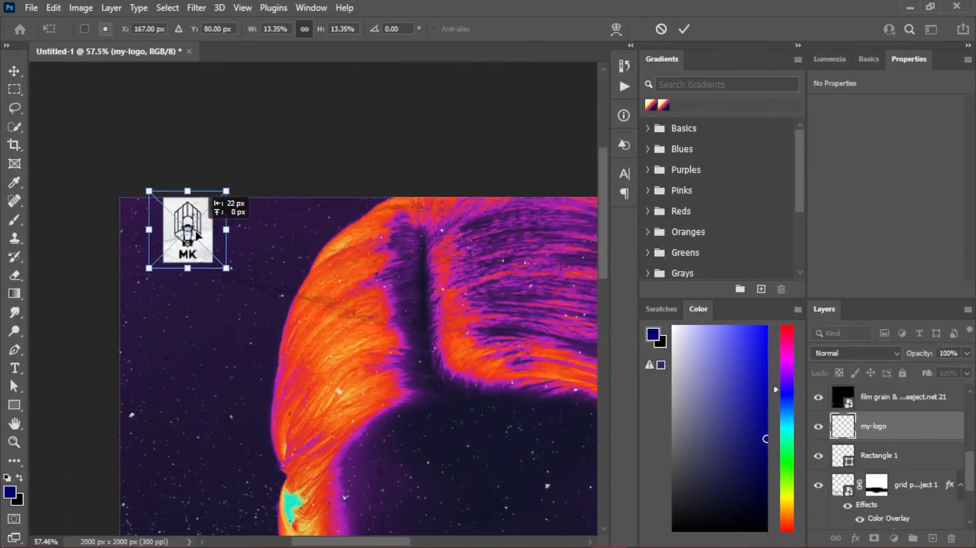
pyautogui.scroll(5, 187, 227)
pyautogui.click(682, 30)
pyautogui.scroll(-5, 278, 159)
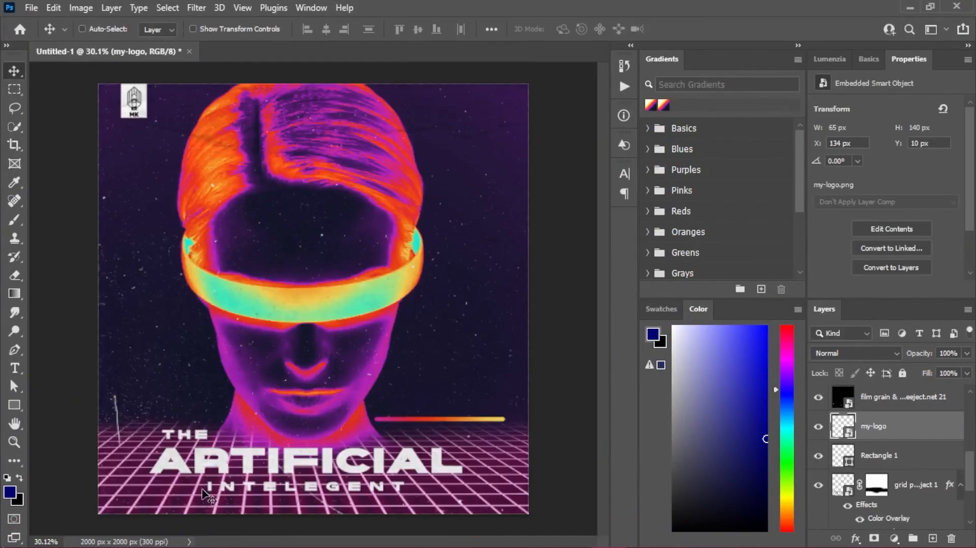
# - Place the insta-white.png icon from the social media logo folder into the cover
pyautogui.click(909, 8)
pyautogui.click(961, 113)
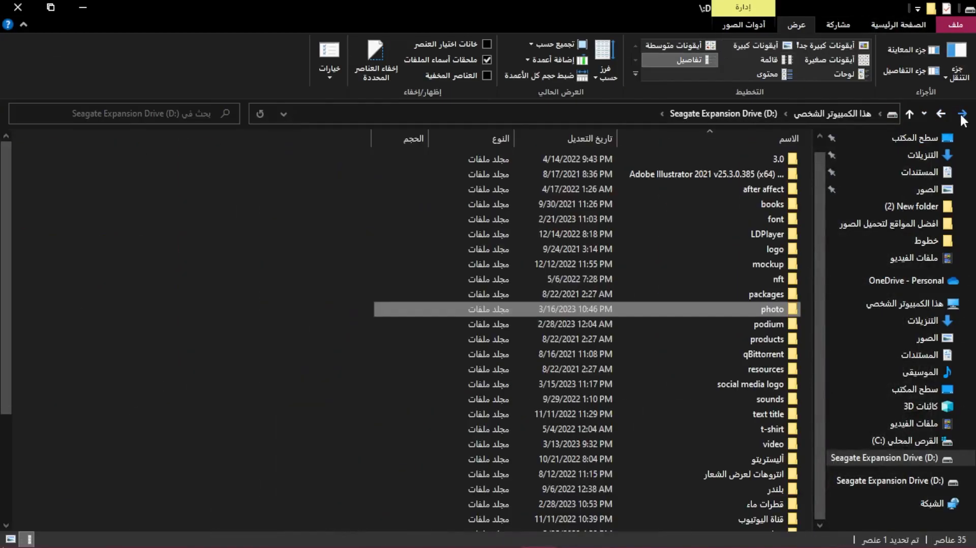
pyautogui.doubleClick(766, 384)
pyautogui.moveTo(135, 283); pyautogui.dragTo(324, 281)
pyautogui.scroll(4, 394, 372)
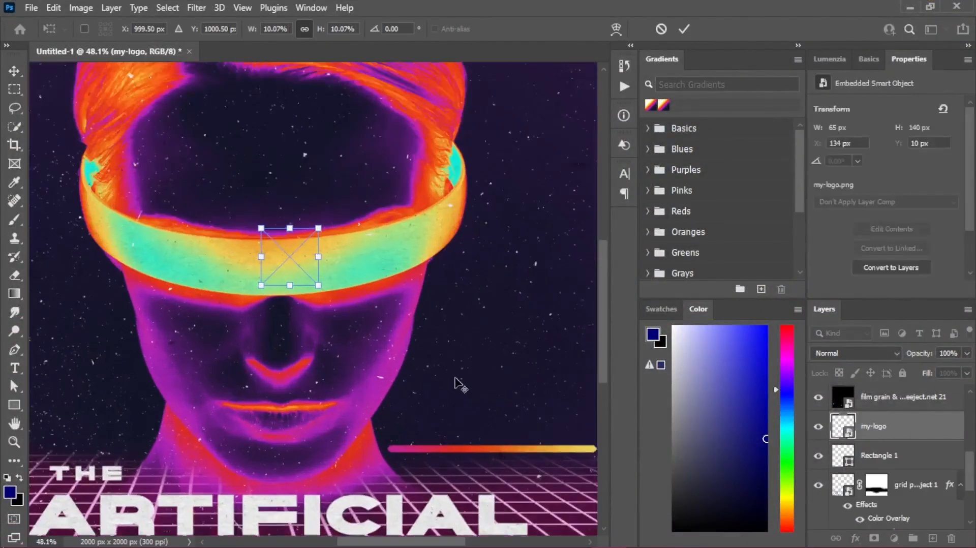
# - Shrink the Instagram icon to about 52 × 53 px and set it just above the gradient line's start
pyautogui.moveTo(209, 194); pyautogui.dragTo(415, 434)
pyautogui.moveTo(394, 376); pyautogui.dragTo(395, 397)
pyautogui.moveTo(434, 431); pyautogui.dragTo(213, 330)
pyautogui.scroll(4, 250, 282)
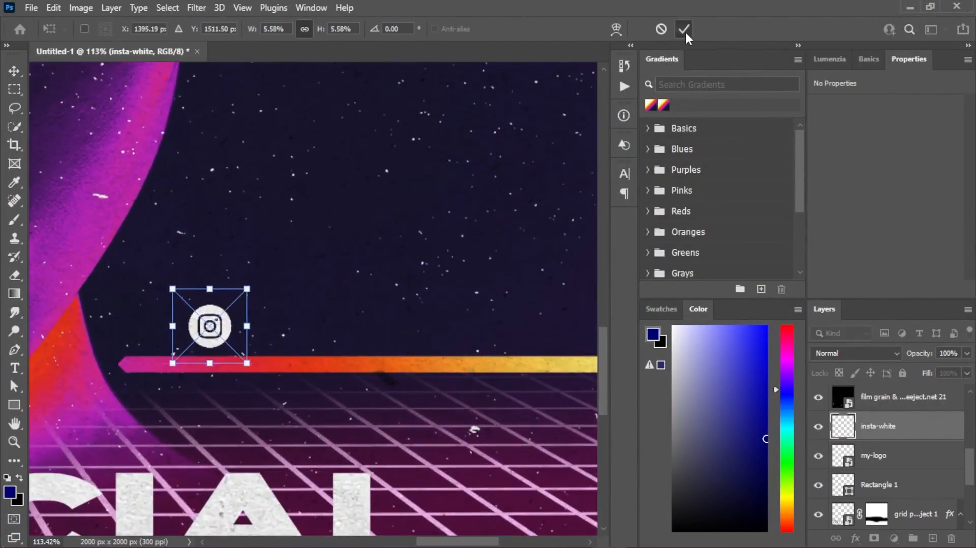
pyautogui.click(683, 30)
pyautogui.scroll(5, 314, 323)
pyautogui.scroll(-6, 311, 310)
# - Add the Instagram handle as white Strong Concrete Bold text above the gradient line
pyautogui.moveTo(334, 290); pyautogui.dragTo(247, 315)
pyautogui.click(15, 369)
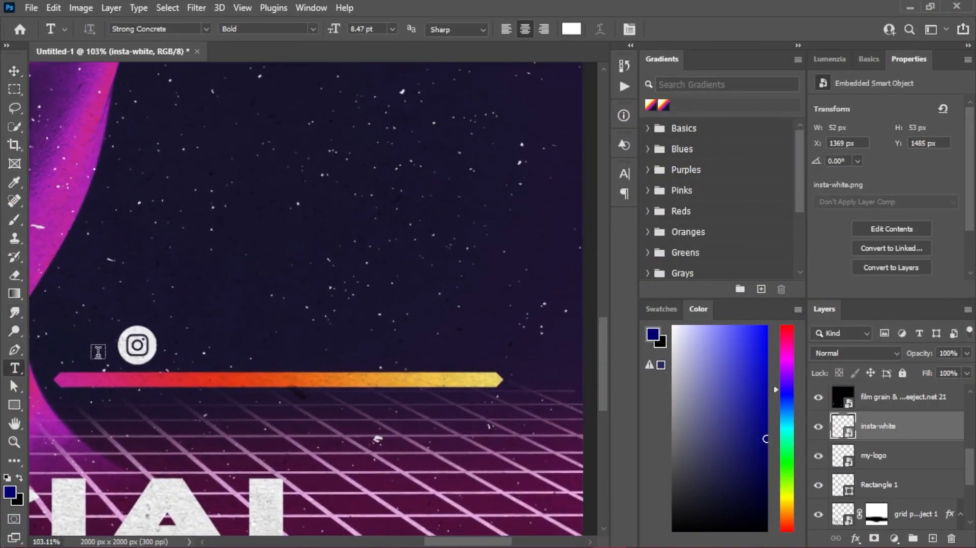
pyautogui.click(248, 329)
pyautogui.write('LA')
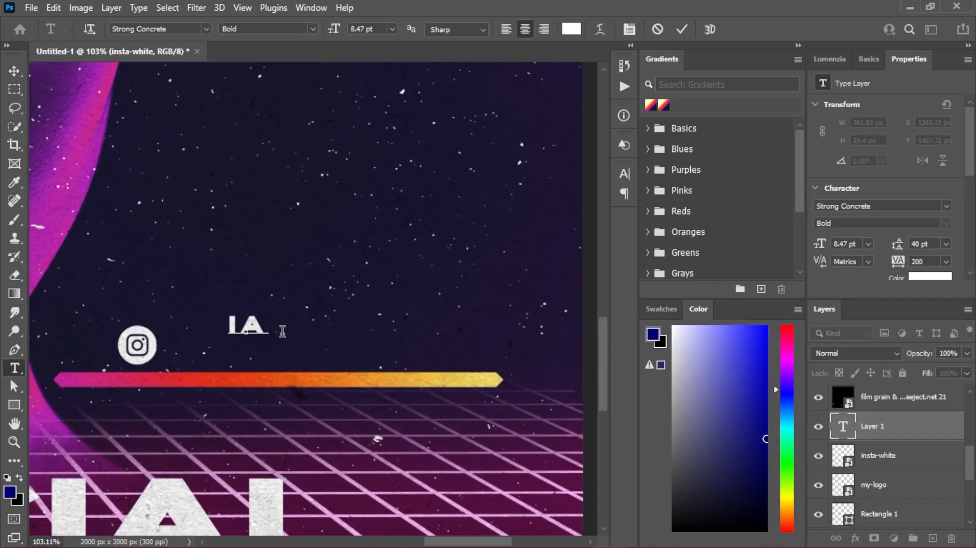
pyautogui.write('MMUSTAGA')
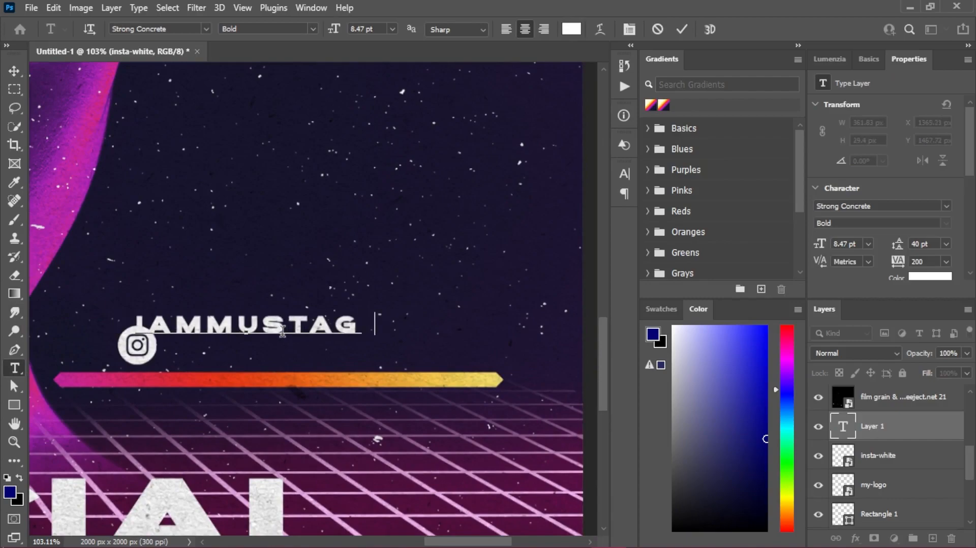
pyautogui.press('BackSpace')
pyautogui.press('BackSpace')
pyautogui.write('FAKAFI11')
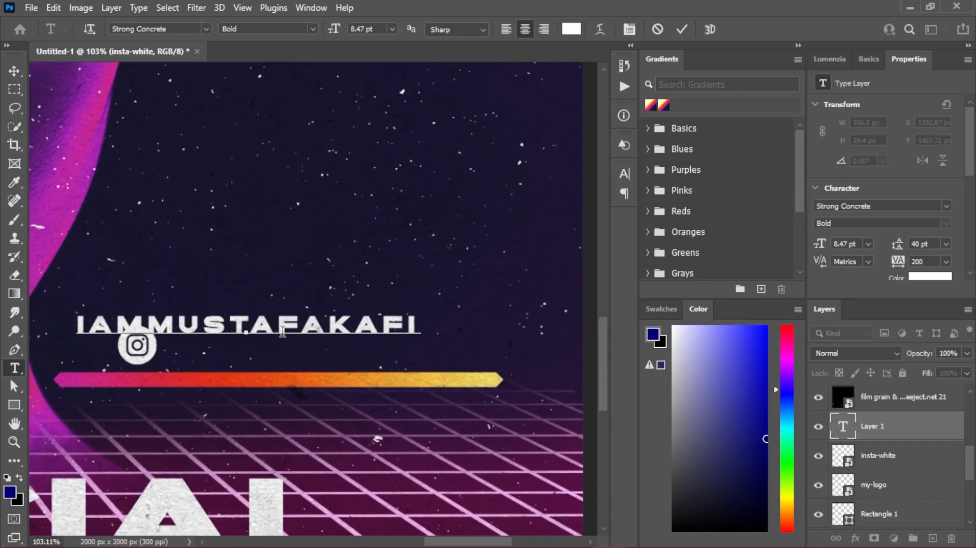
pyautogui.click(679, 29)
# - Scale the Instagram handle text to about 80% and align it beside the Instagram icon
pyautogui.hotkey('ctrl', 't')
pyautogui.moveTo(248, 313); pyautogui.dragTo(356, 349)
pyautogui.click(707, 29)
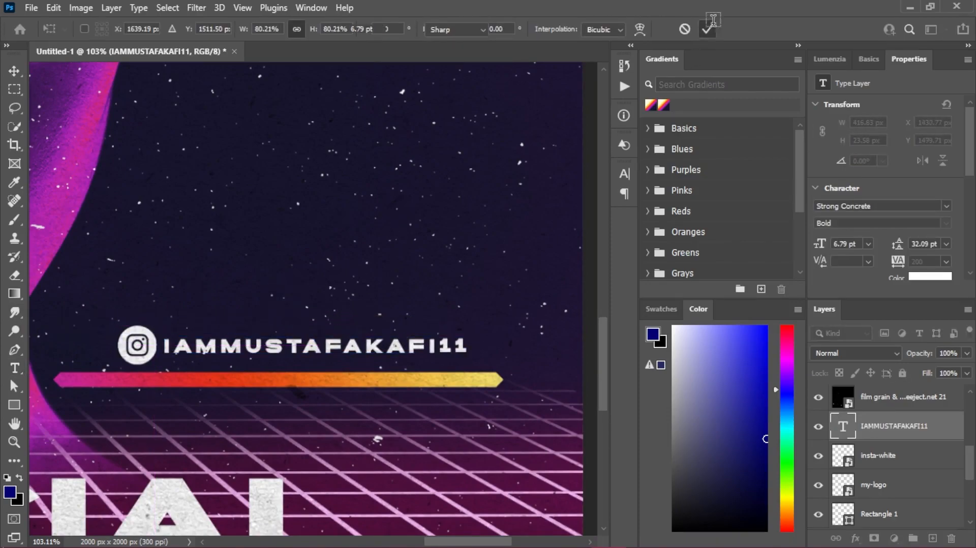
pyautogui.scroll(-3, 398, 268)
pyautogui.scroll(-1, 398, 268)
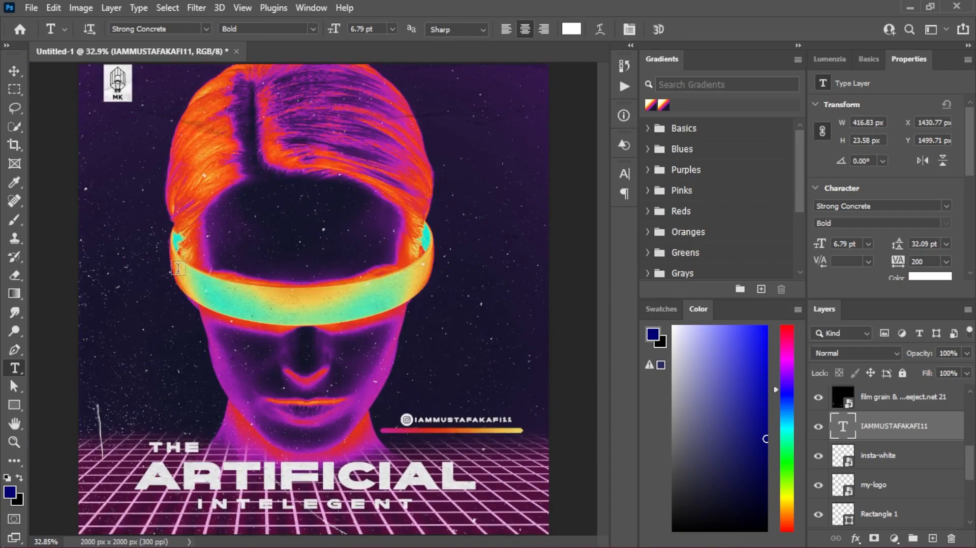
# - Stamp all visible layers into a new merged layer above the folded cardboard texture
pyautogui.scroll(-1, 246, 121)
pyautogui.scroll(3, 910, 417)
pyautogui.click(914, 404)
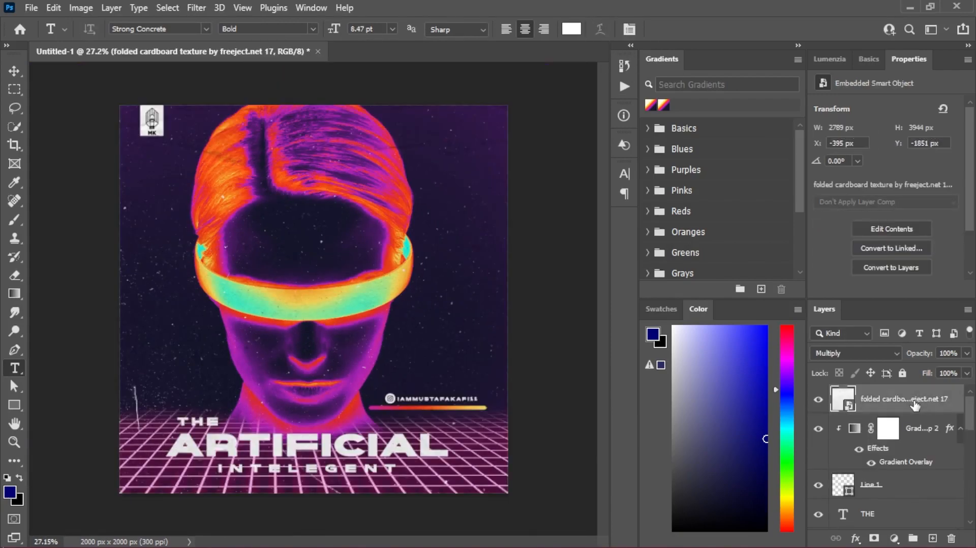
pyautogui.hotkey('ctrl', 'shift', 'alt', 'e')
# - Apply the Camera Raw Filter to the merged layer with exposure at -0.20 and raised contrast and highlights
pyautogui.click(193, 8)
pyautogui.click(233, 101)
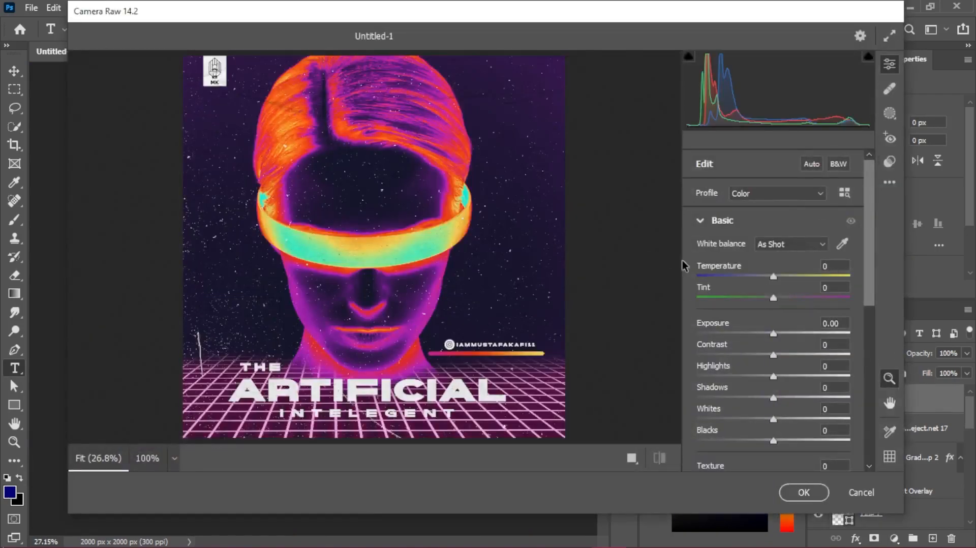
pyautogui.moveTo(772, 334); pyautogui.dragTo(771, 335)
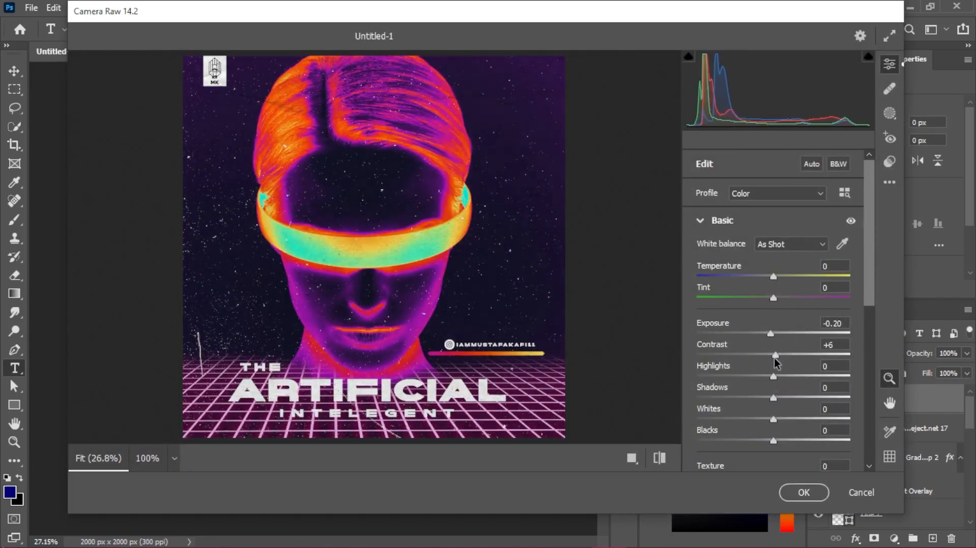
pyautogui.moveTo(774, 386)
pyautogui.mouseDown()
pyautogui.moveTo(760, 379)
pyautogui.moveTo(815, 385)
pyautogui.moveTo(777, 398)
pyautogui.moveTo(793, 419)
pyautogui.moveTo(774, 412)
pyautogui.moveTo(828, 417)
pyautogui.moveTo(784, 379)
pyautogui.mouseUp()
pyautogui.scroll(-2, 793, 396)
pyautogui.scroll(-2, 757, 402)
pyautogui.click(806, 495)
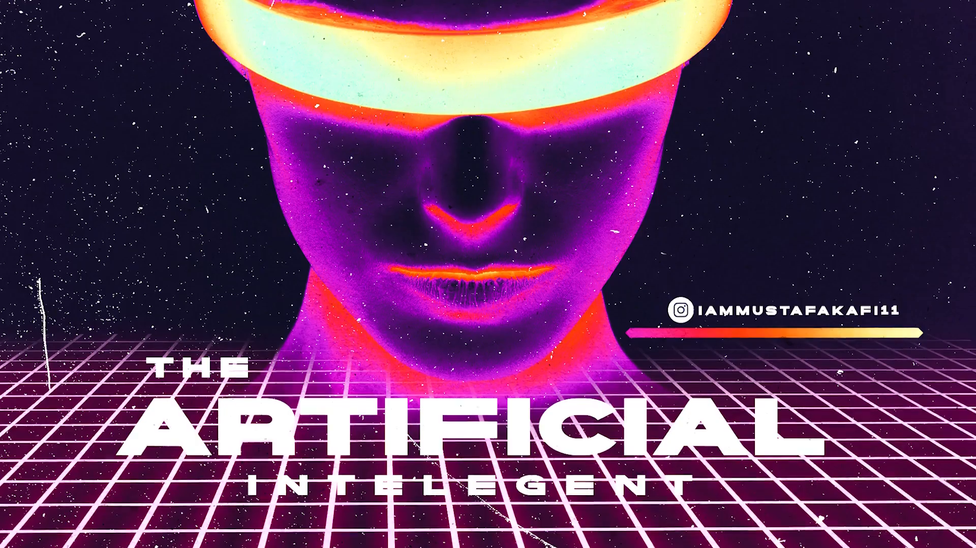